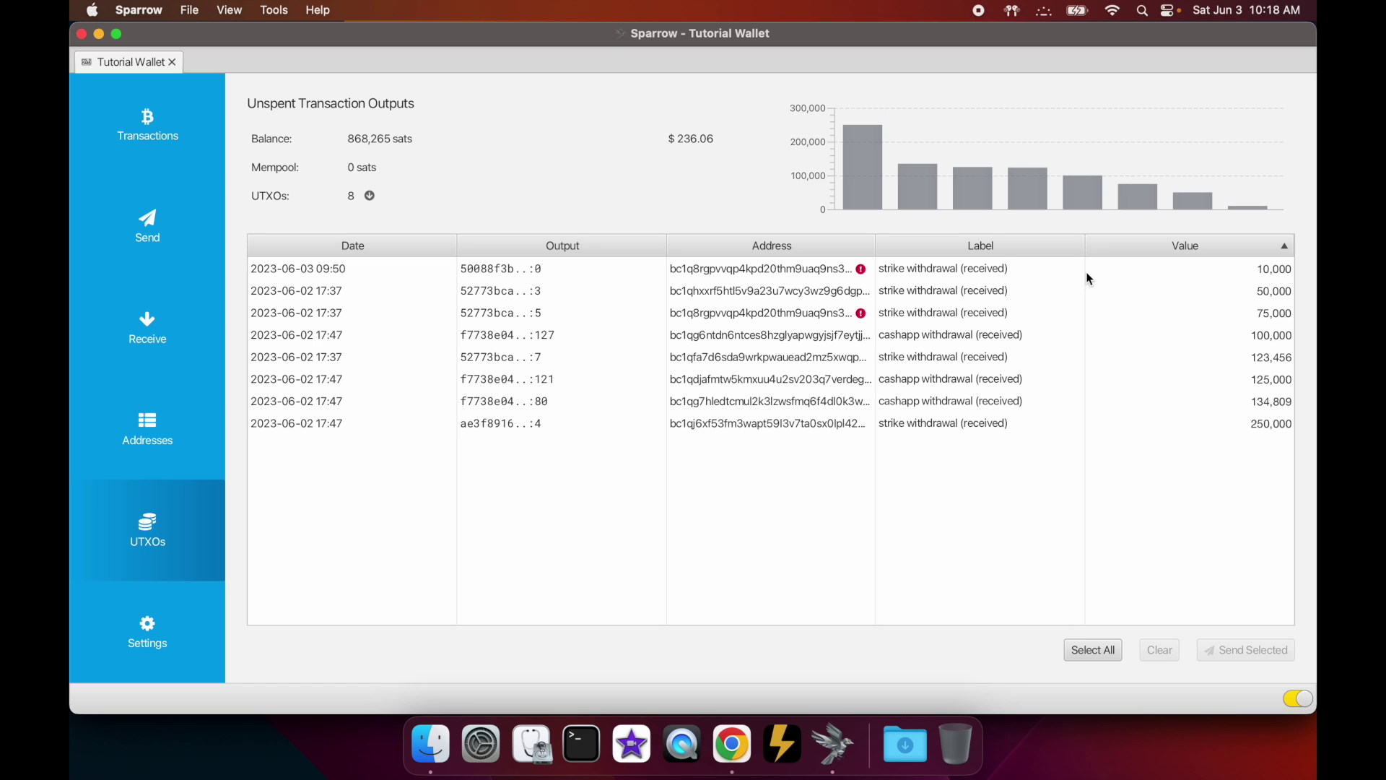
# - Show Tutorial Wallet's UTXOs page listing 8 unspent outputs totalling 868,265 sats
pyautogui.moveTo(1086, 271)
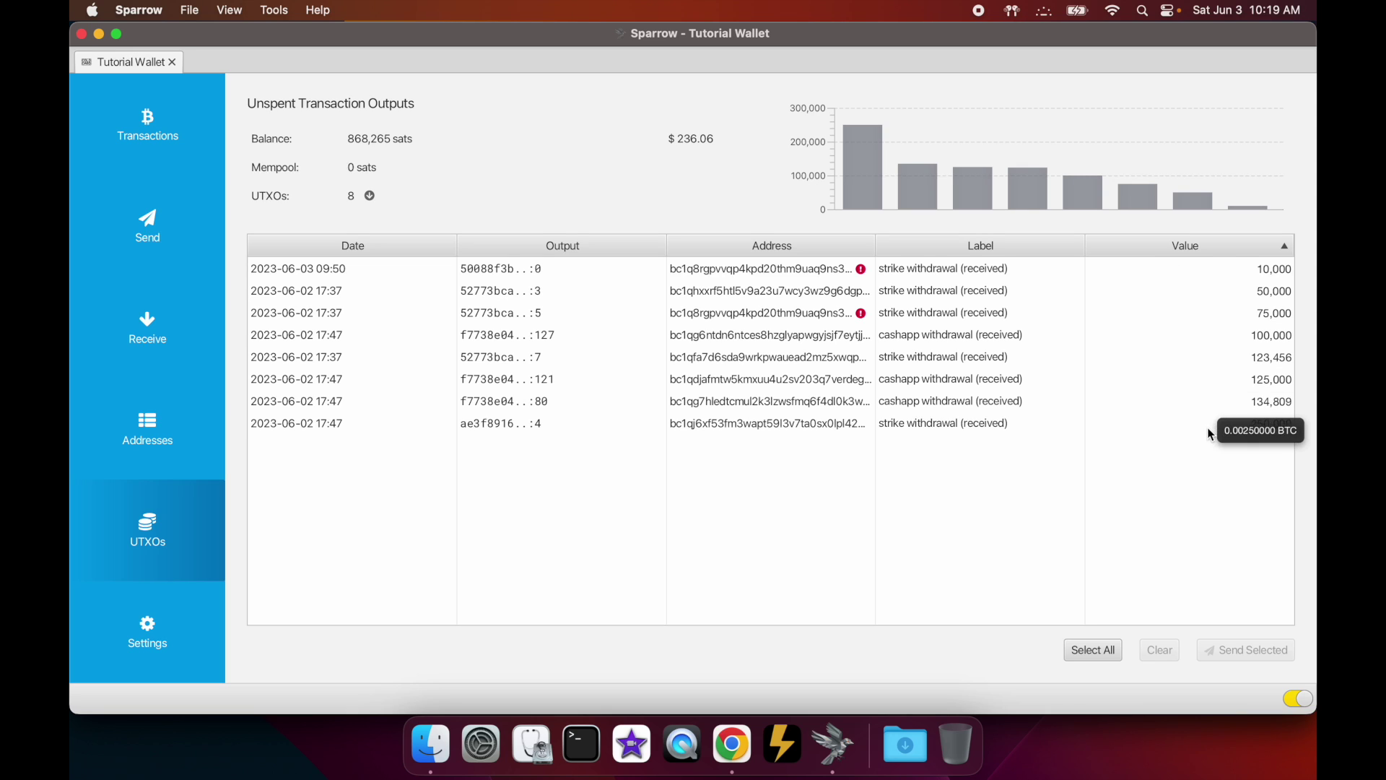
pyautogui.moveTo(1190, 296)
pyautogui.moveTo(1177, 263)
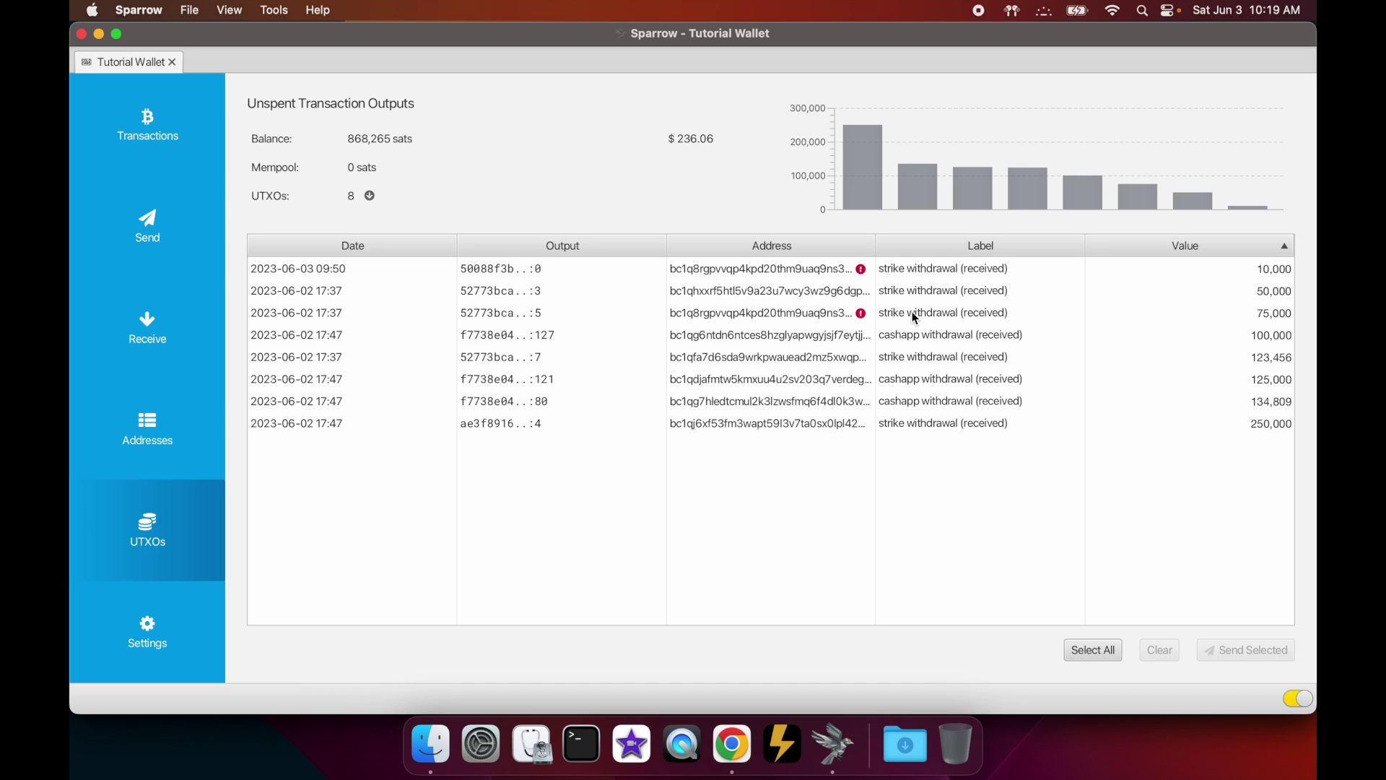
pyautogui.moveTo(819, 316)
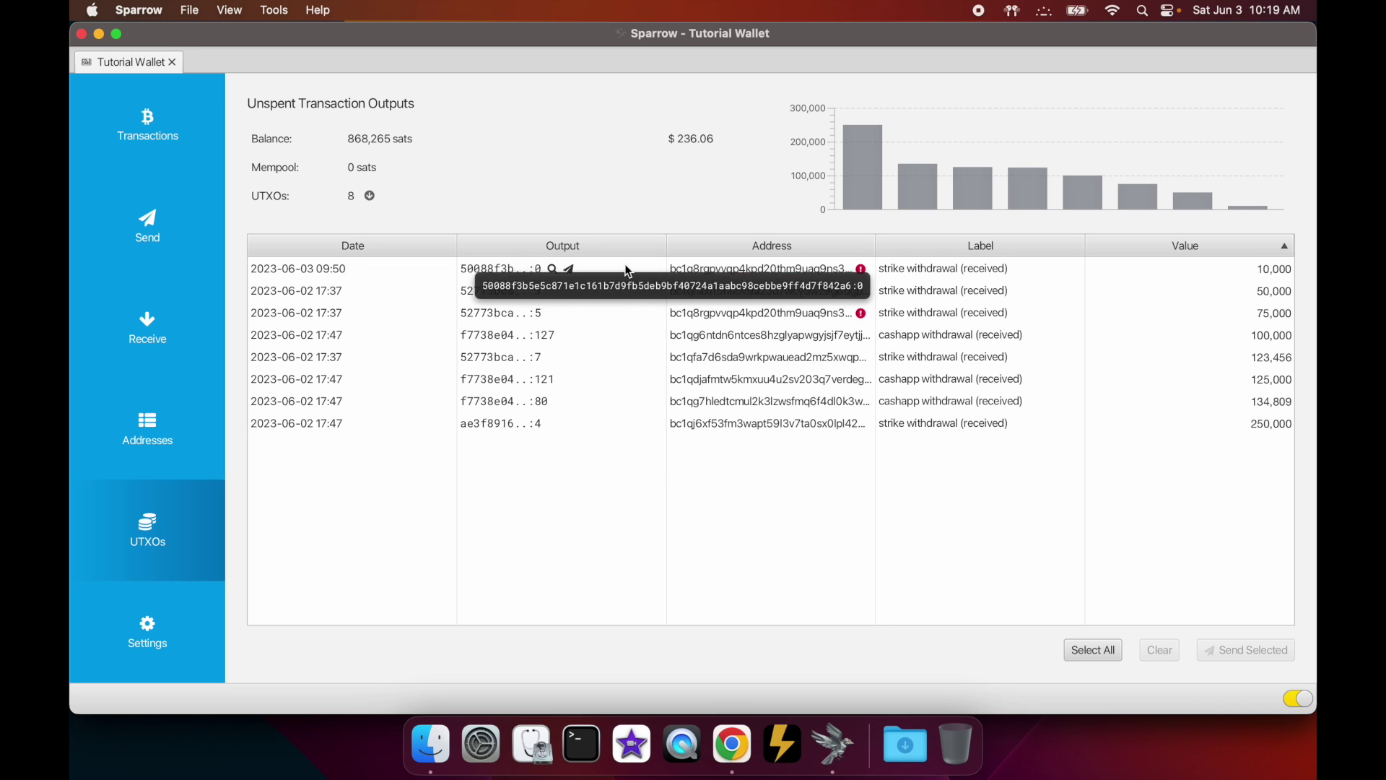
pyautogui.moveTo(818, 269)
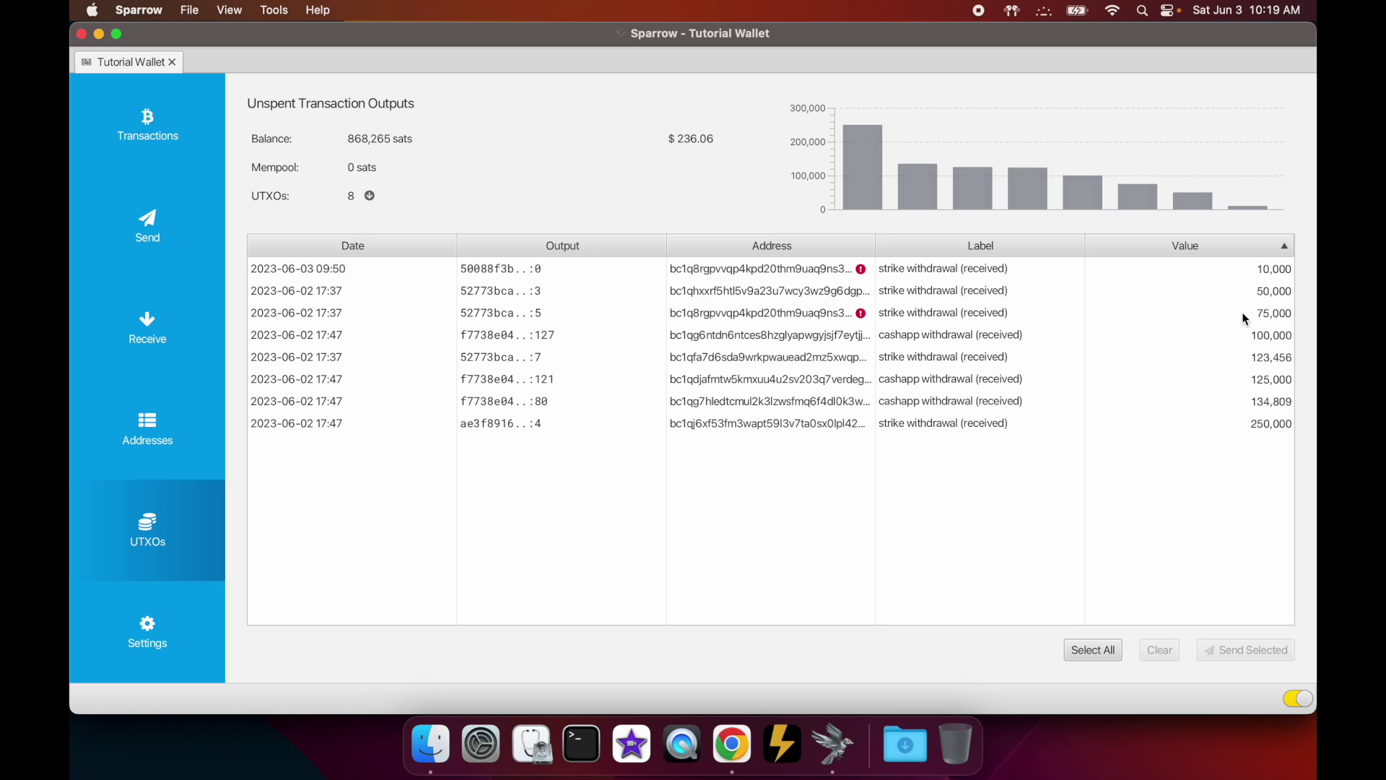
pyautogui.moveTo(1247, 310)
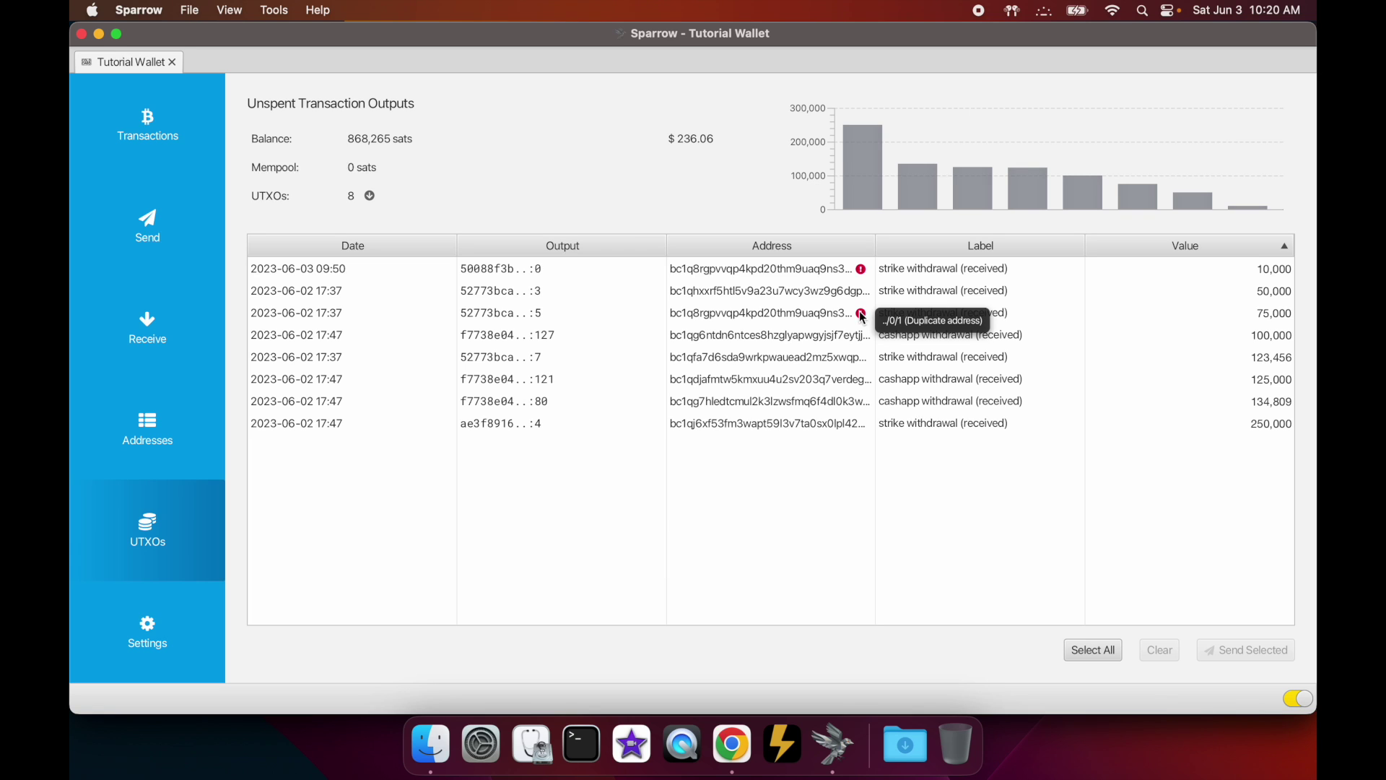
pyautogui.moveTo(862, 271)
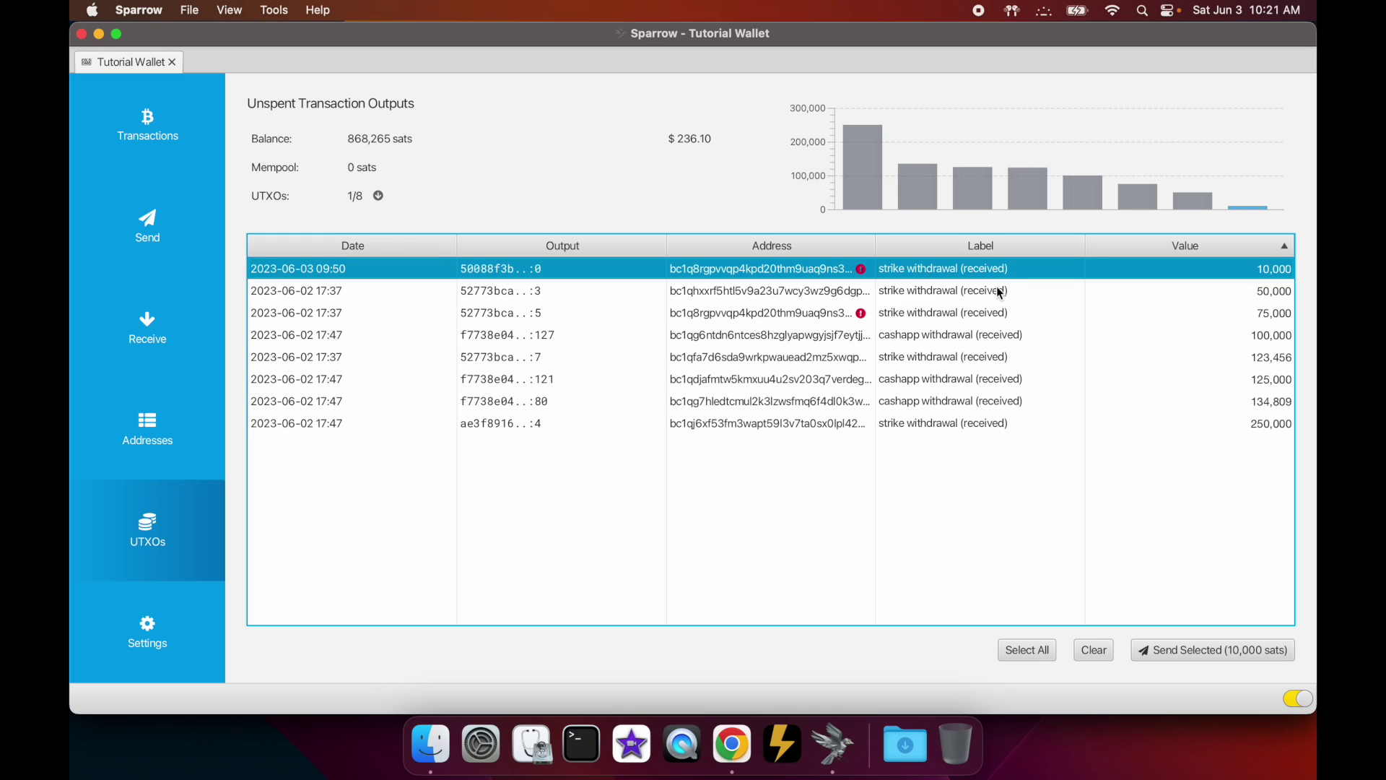
# - Select the strike withdrawal outputs (50,000, 75,000, 123,456, 250,000 sats) and send the five together
pyautogui.keyDown('super'); pyautogui.click(1001, 291); pyautogui.keyUp('super')
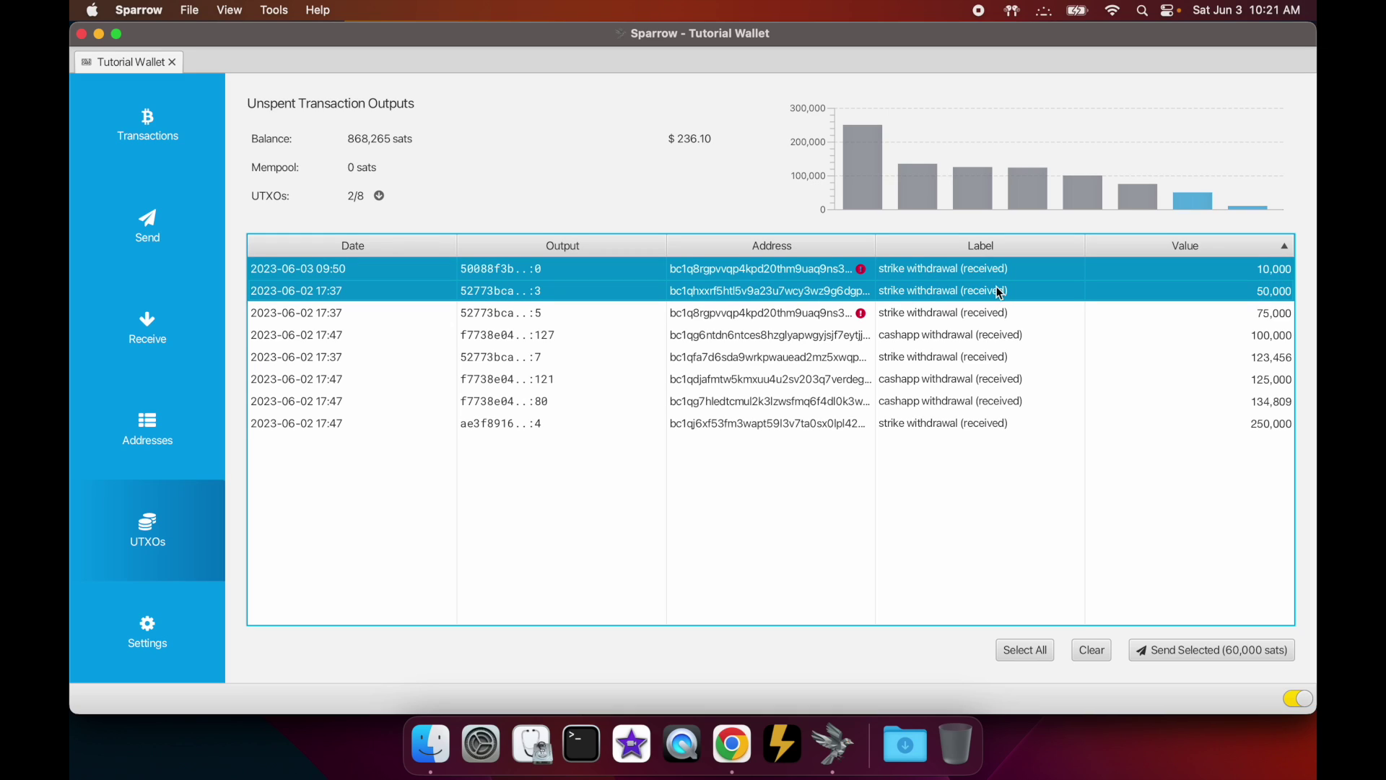
pyautogui.keyDown('super'); pyautogui.click(972, 315); pyautogui.keyUp('super')
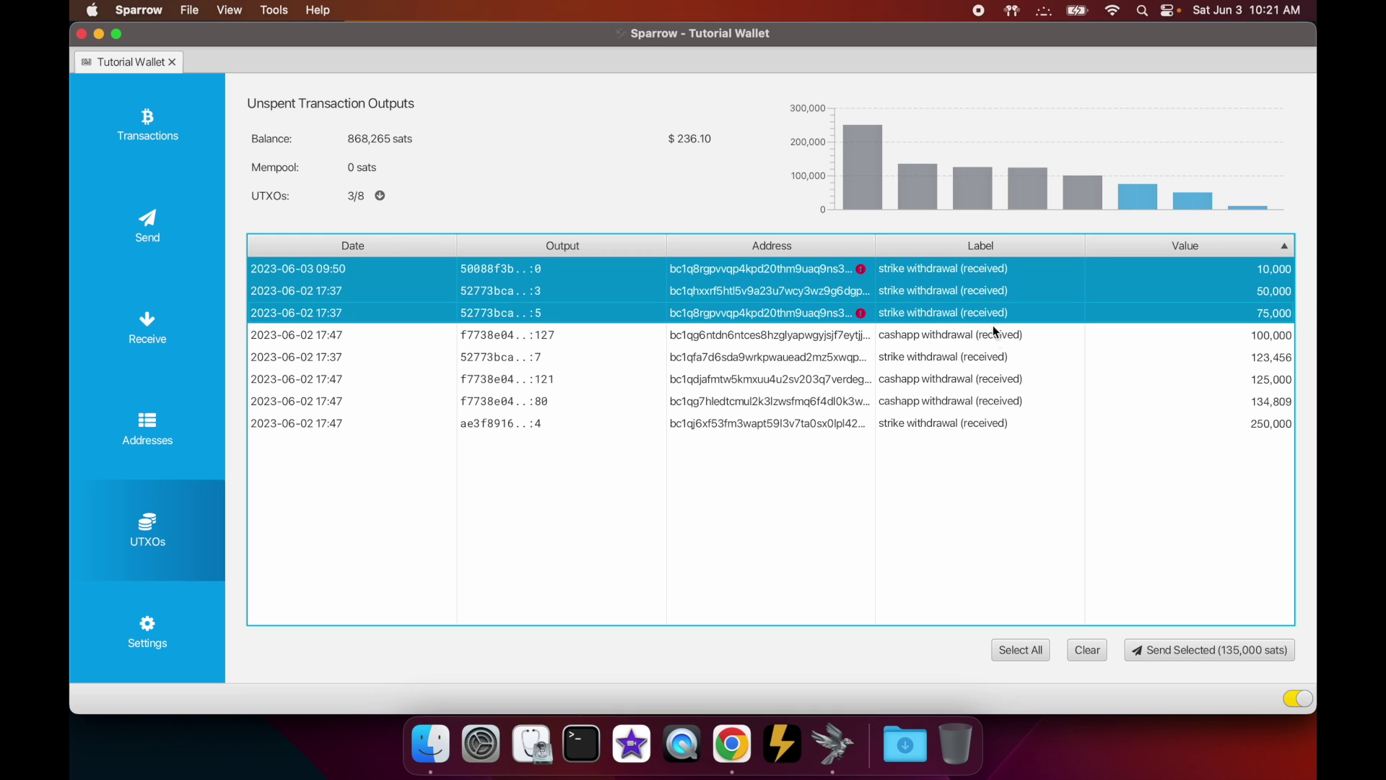
pyautogui.keyDown('super'); pyautogui.click(963, 359); pyautogui.keyUp('super')
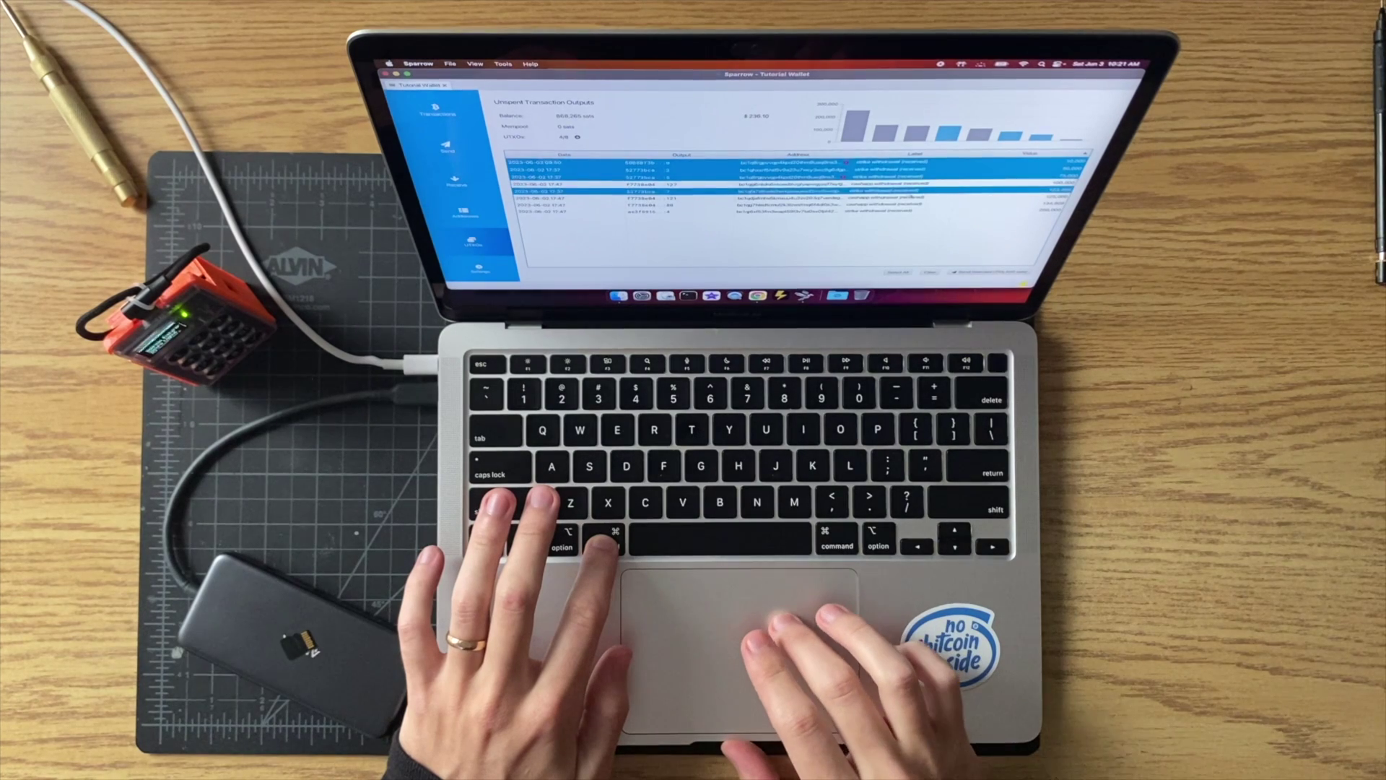
pyautogui.keyDown('super'); pyautogui.click(882, 214); pyautogui.keyUp('super')
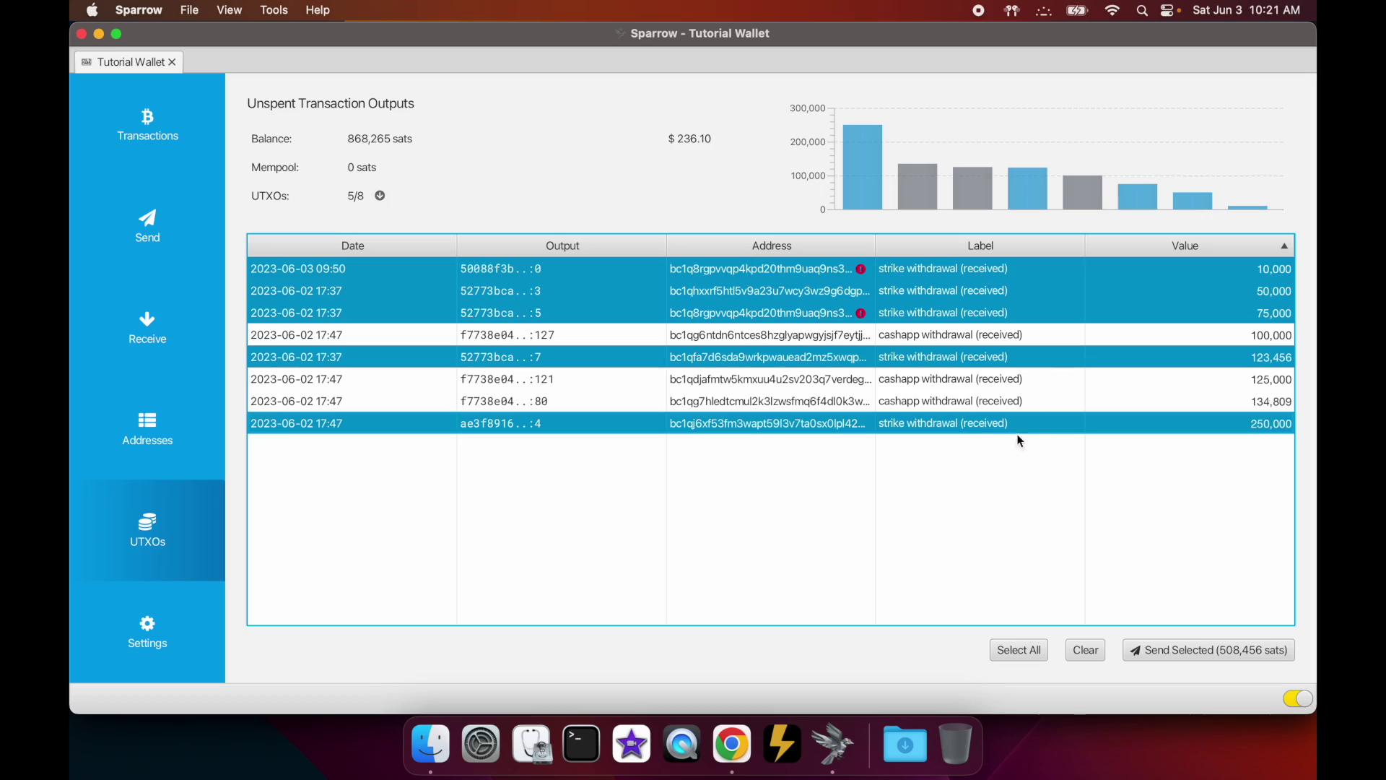
pyautogui.click(1185, 651)
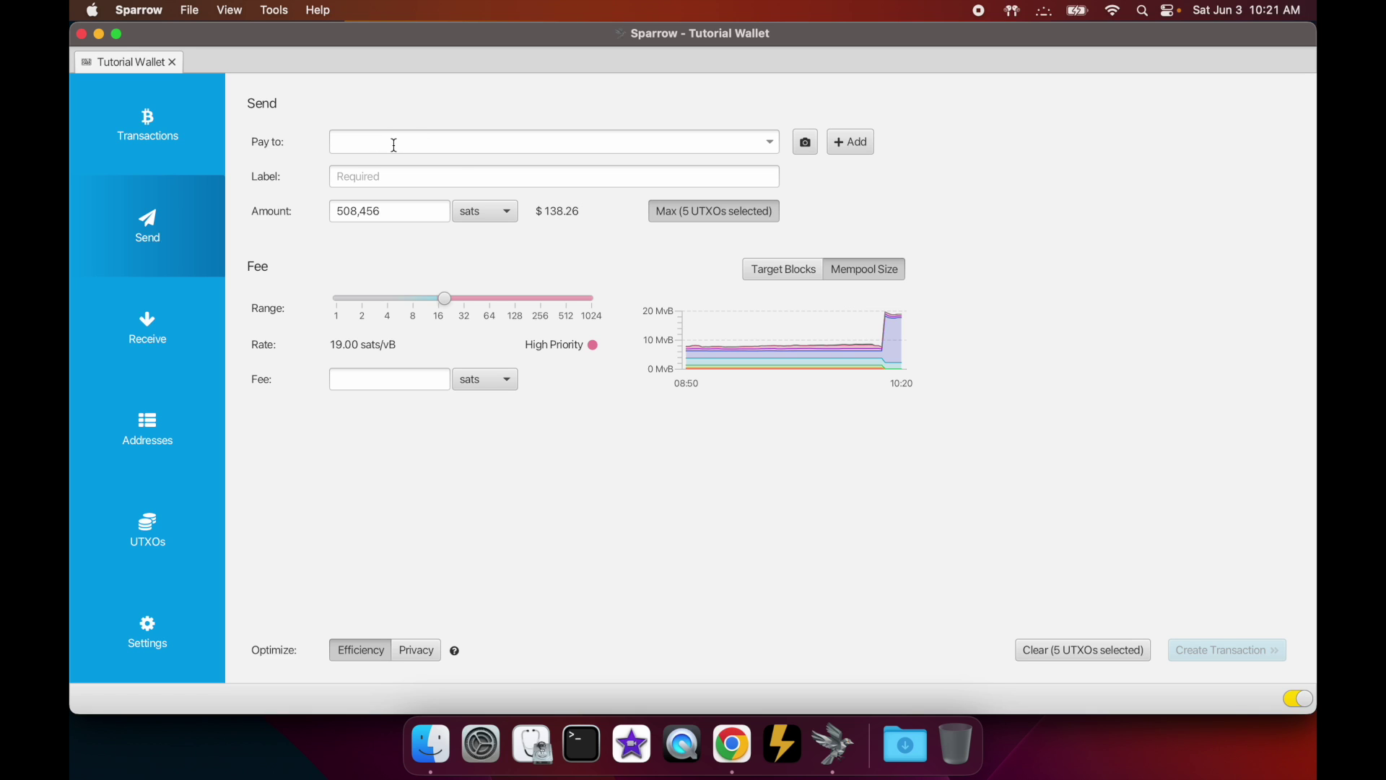
# - Copy the wallet's own receive address and paste it as the send recipient
pyautogui.click(180, 325)
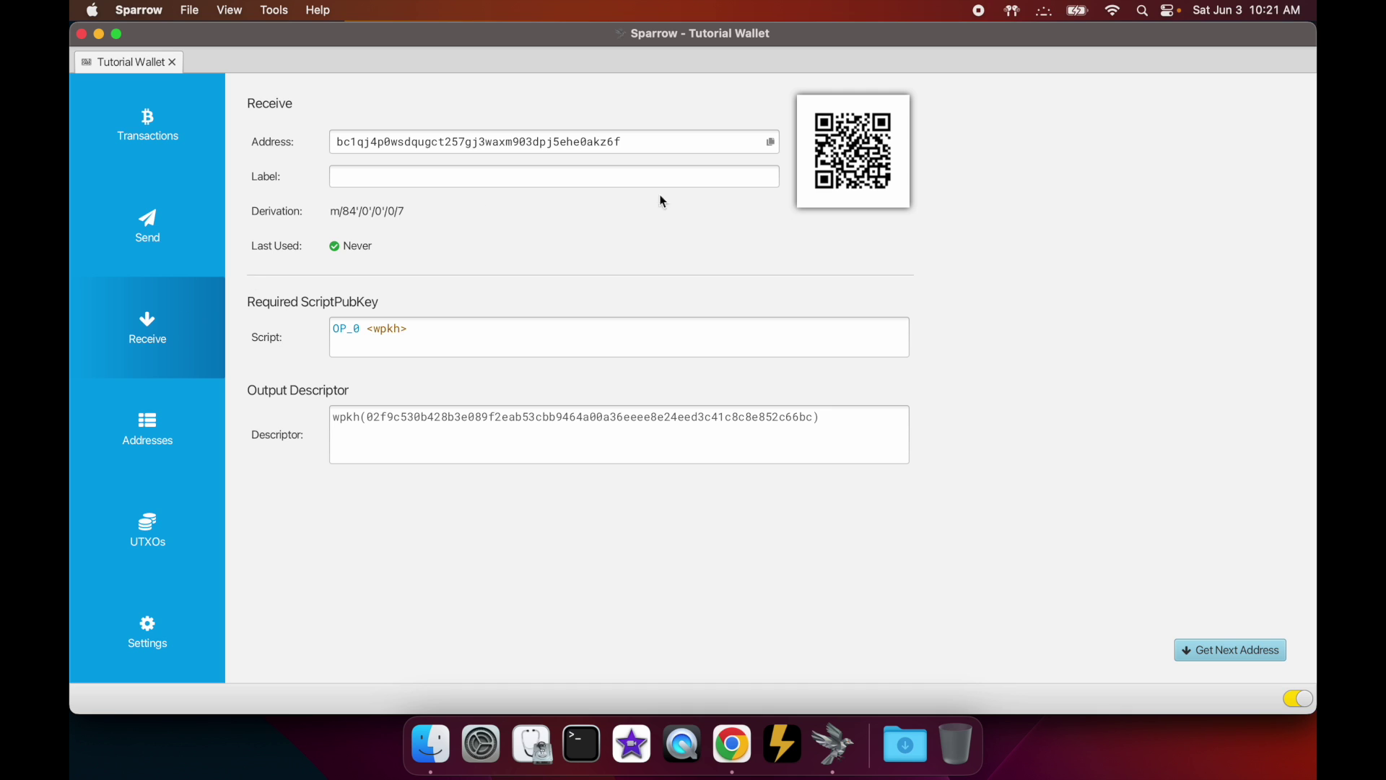
pyautogui.click(769, 142)
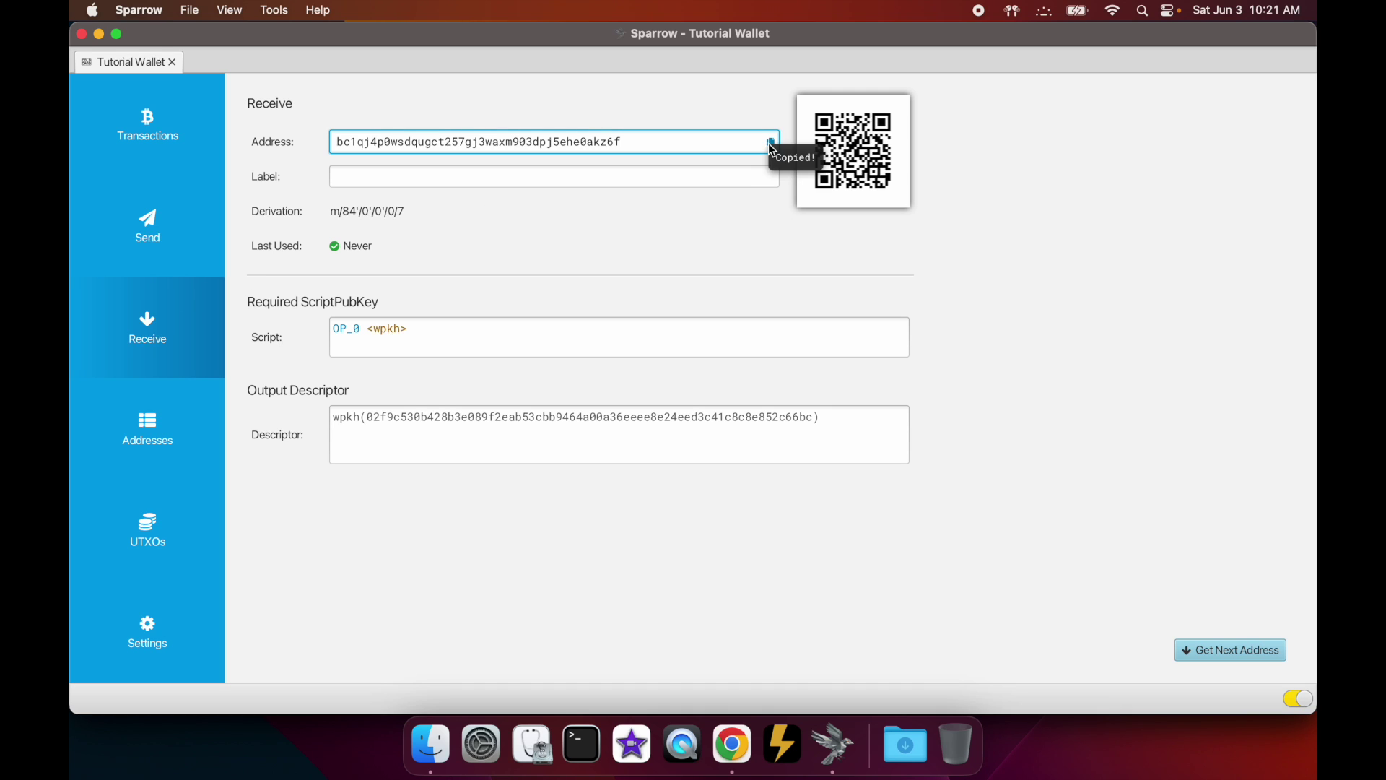
pyautogui.click(186, 231)
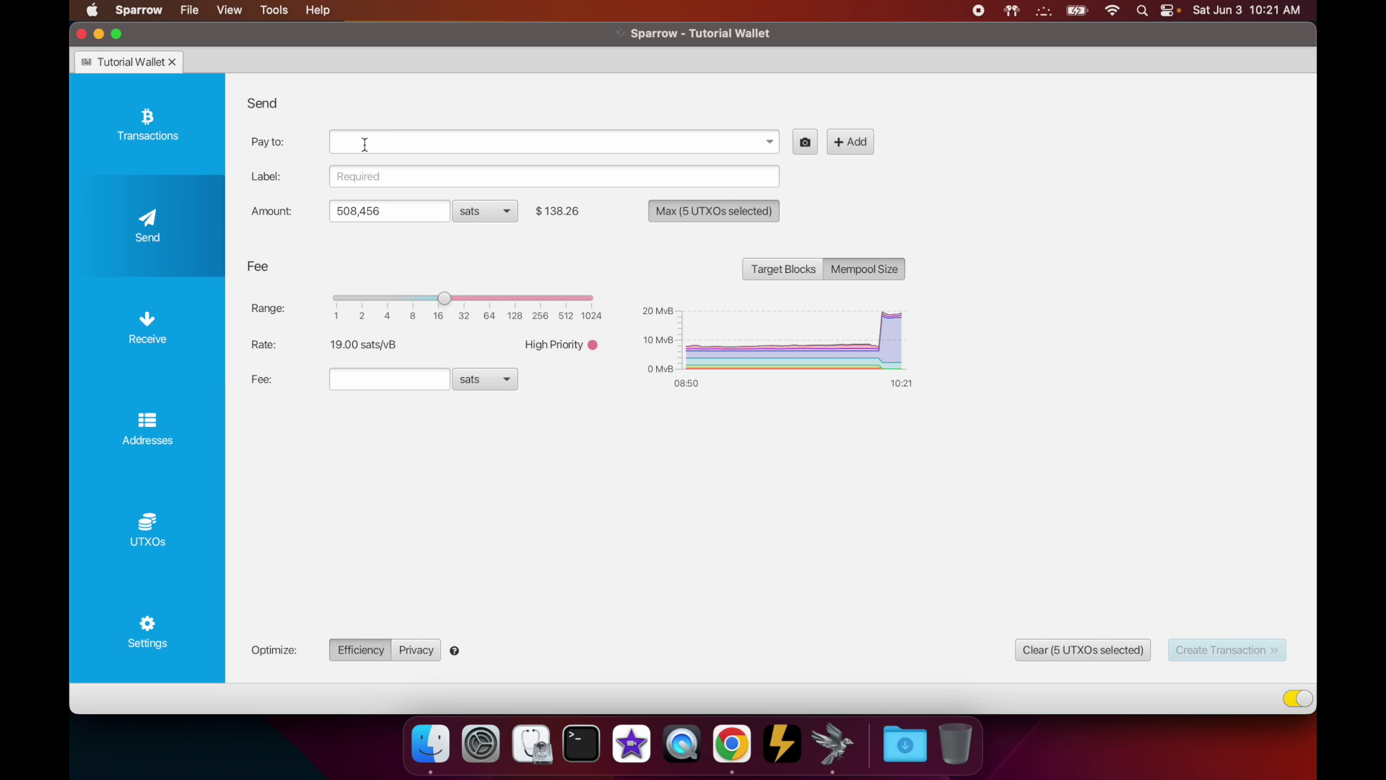
pyautogui.click(368, 143)
pyautogui.press('super+v')
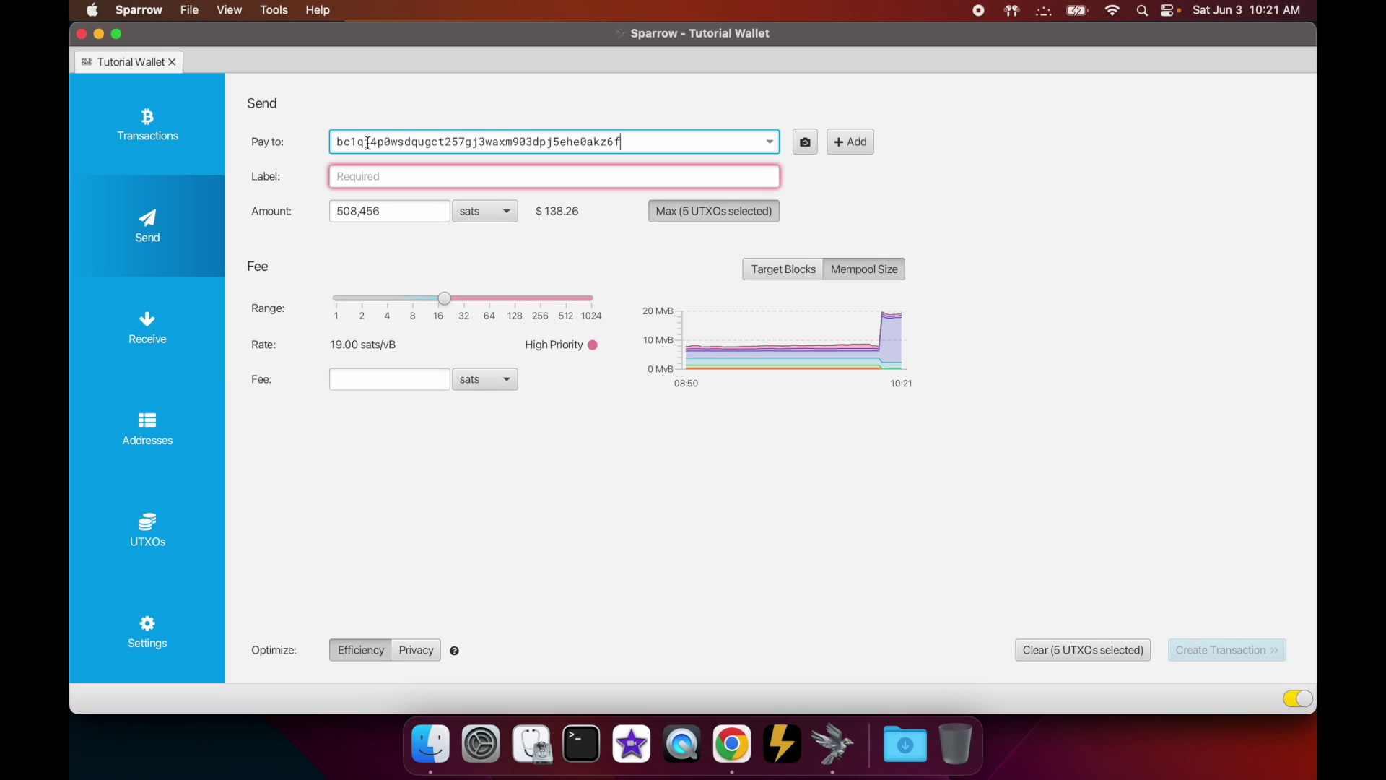
pyautogui.click(374, 175)
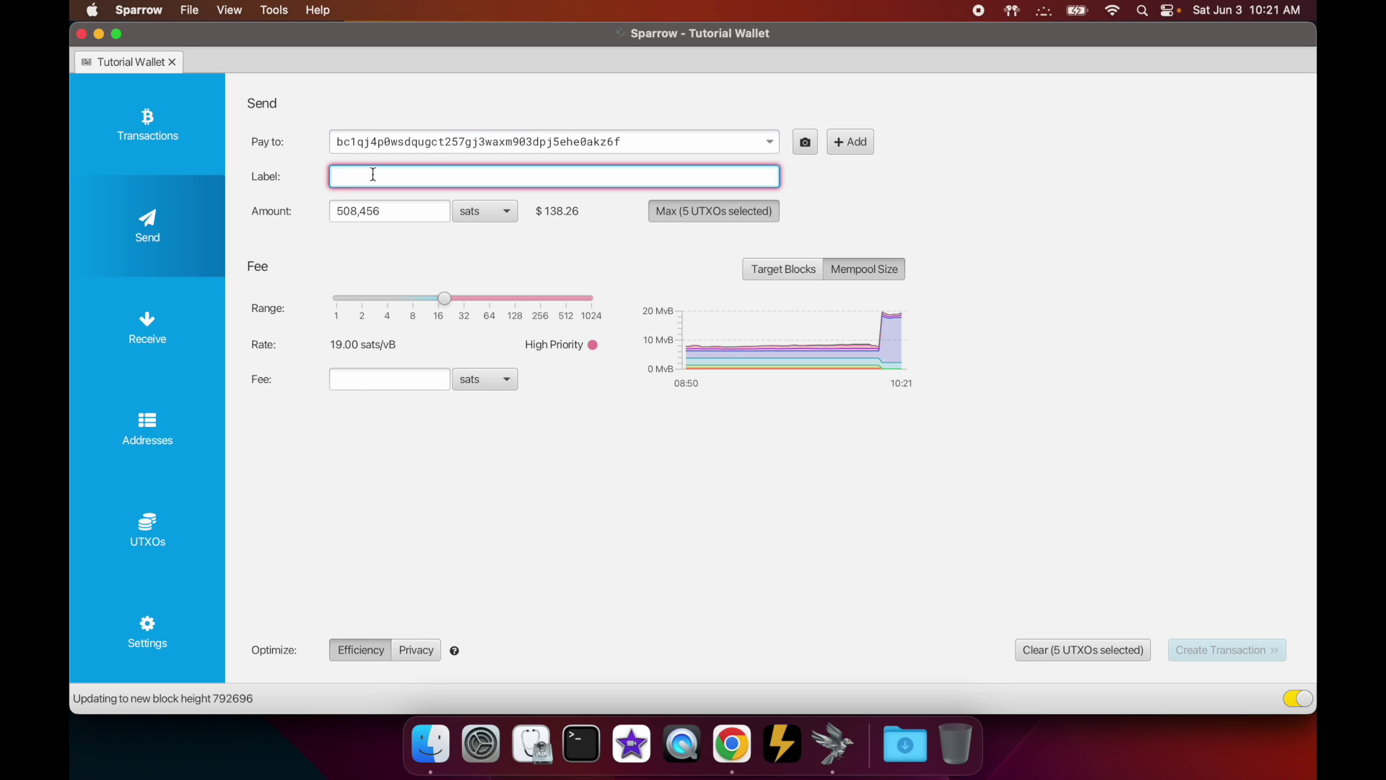
# - Label the payment 'strike withdrawal consolidation' and lower the fee to 13.66 sats/vB (5,196 sats)
pyautogui.write('strike withd')
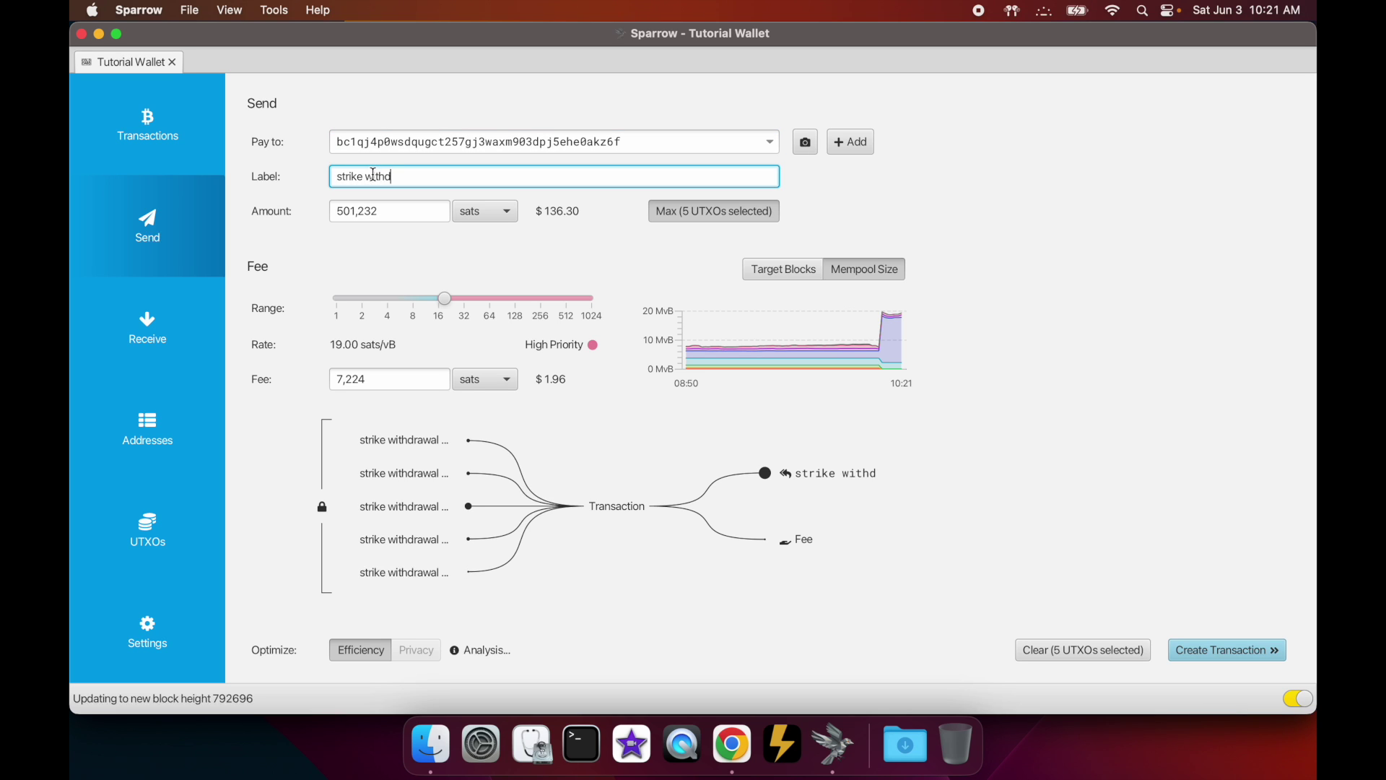
pyautogui.write('rawal consolidation')
pyautogui.tripleClick(477, 173)
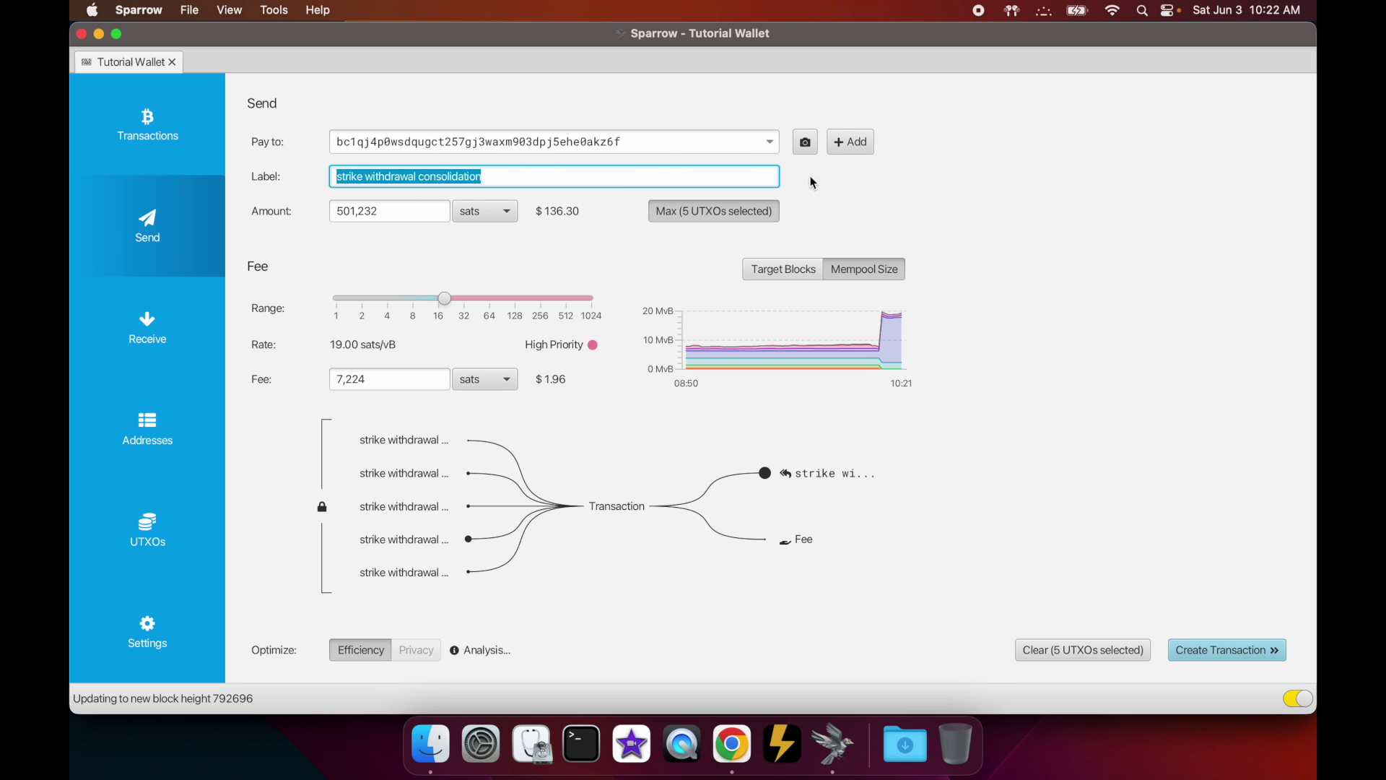
pyautogui.click(834, 186)
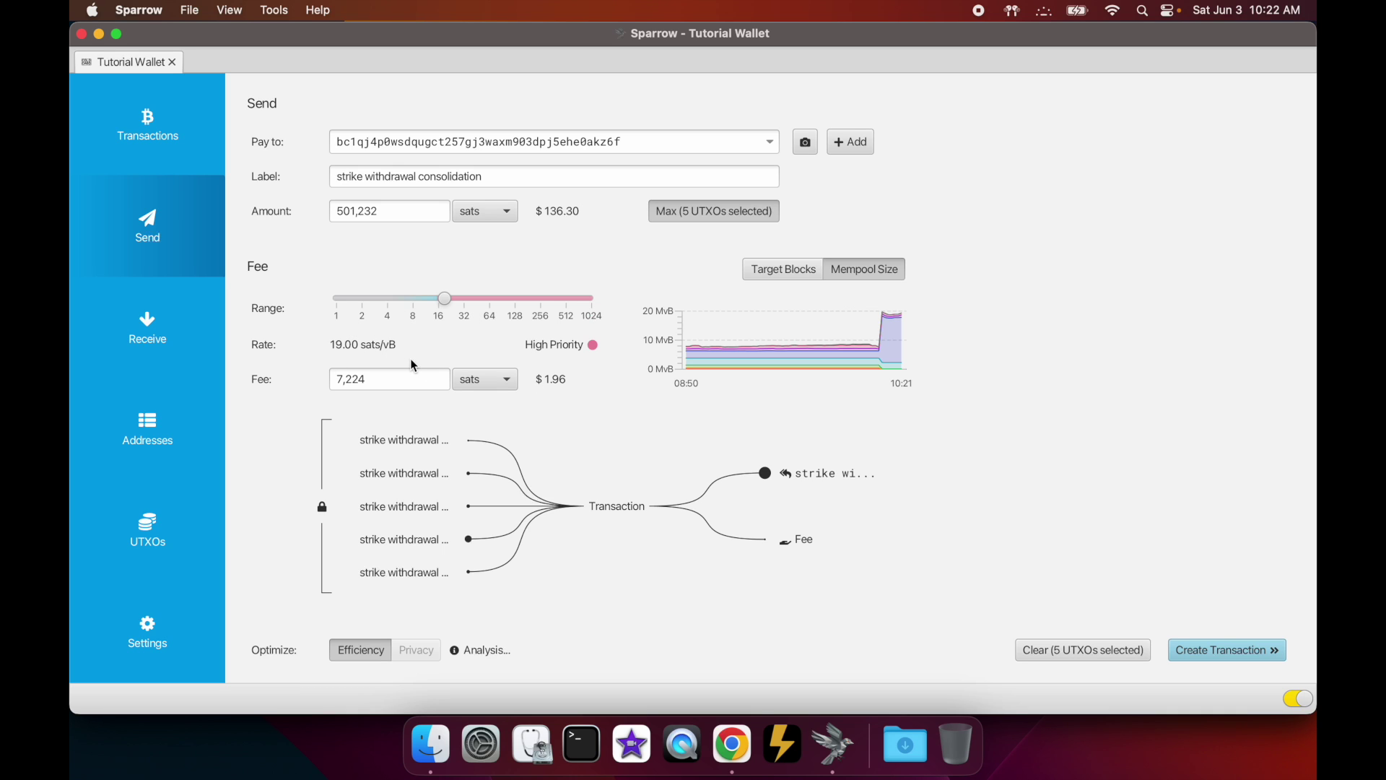
pyautogui.moveTo(444, 299)
pyautogui.mouseDown()
pyautogui.moveTo(397, 305)
pyautogui.moveTo(448, 308)
pyautogui.moveTo(434, 315)
pyautogui.mouseUp()
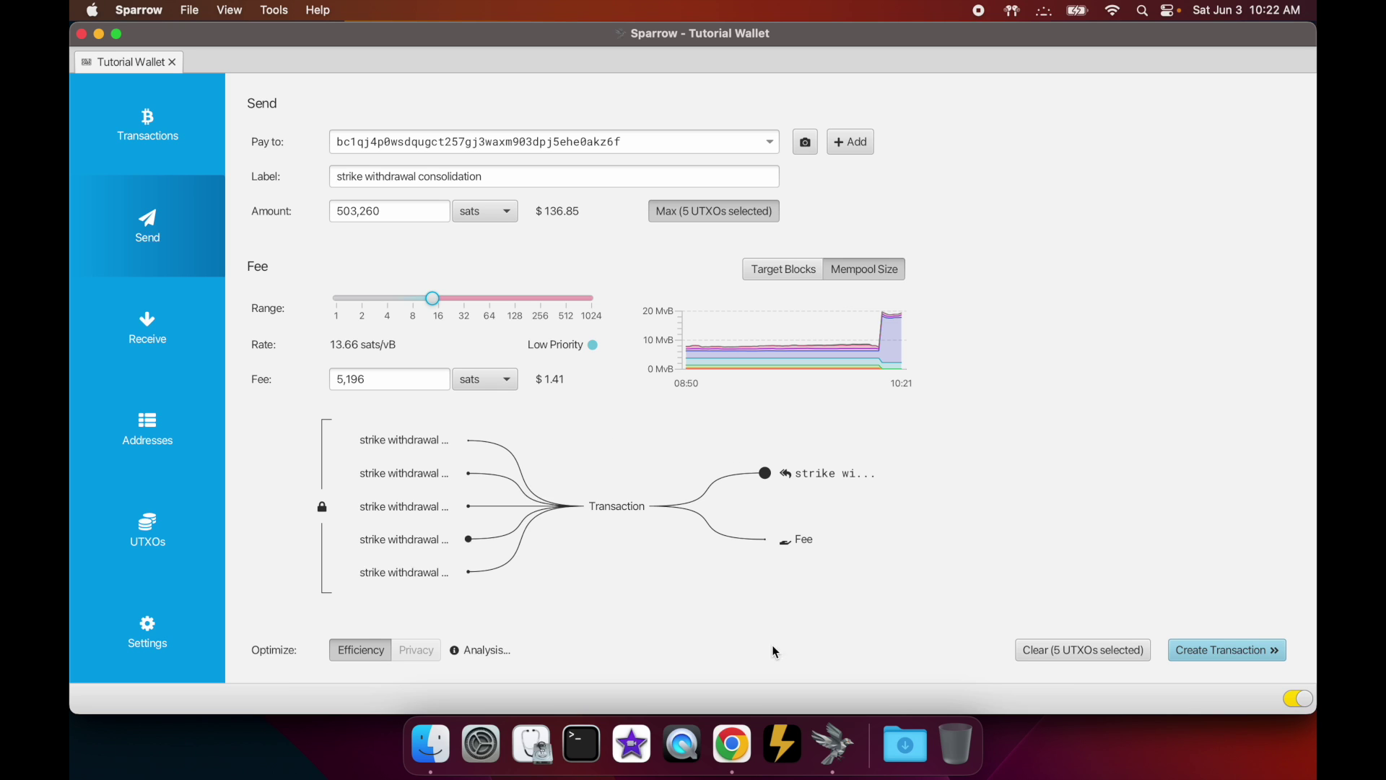
pyautogui.click(733, 744)
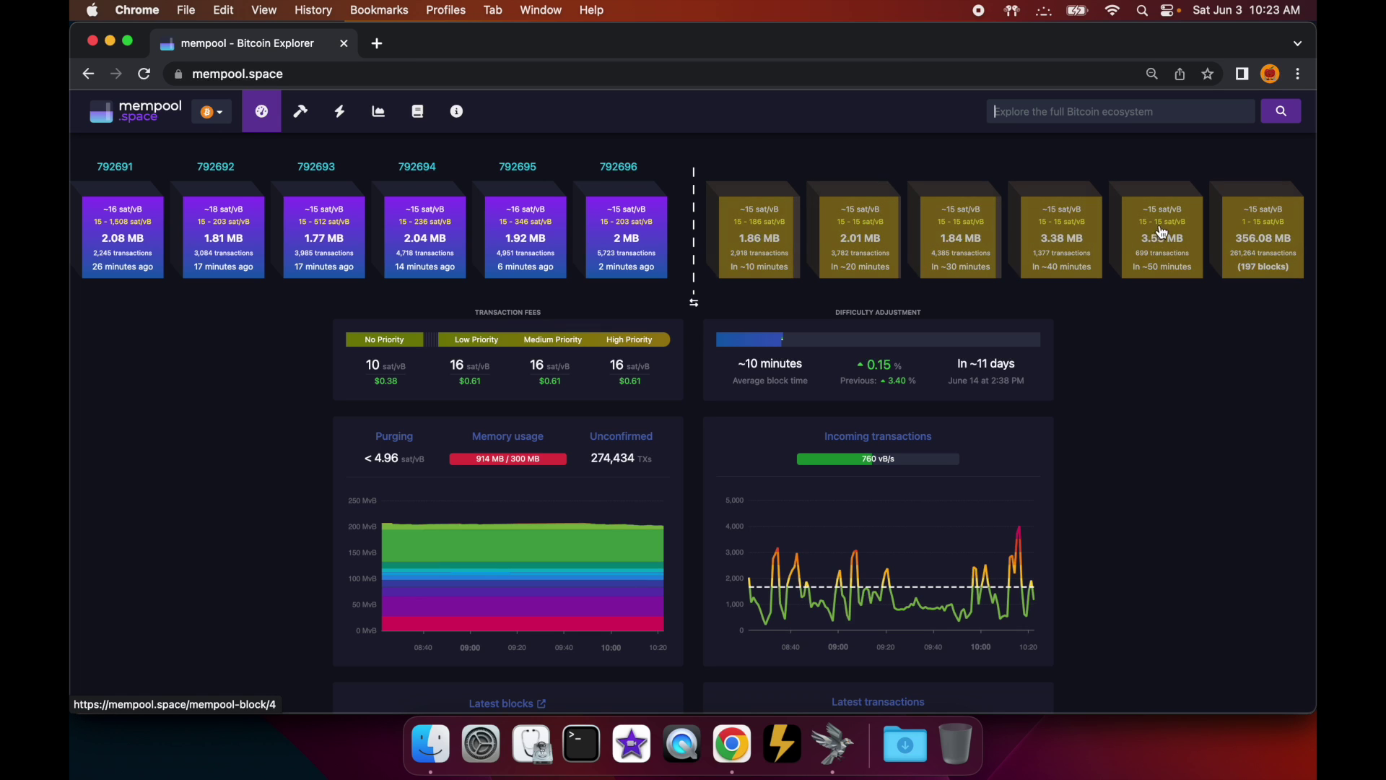
# - Compare mempool.space's 10–16 sat/vB estimates, then return to Sparrow's 13.66 sats/vB send form
pyautogui.moveTo(654, 542)
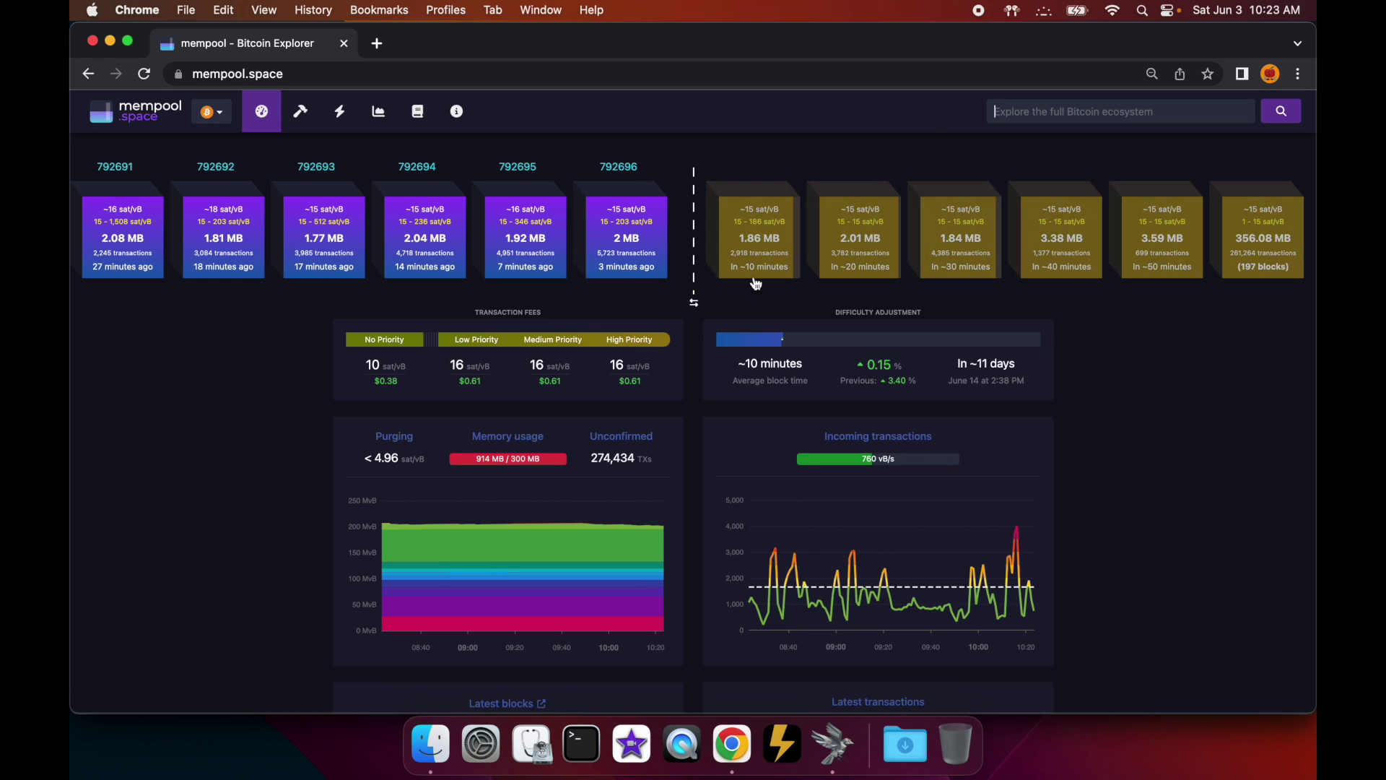
pyautogui.click(836, 748)
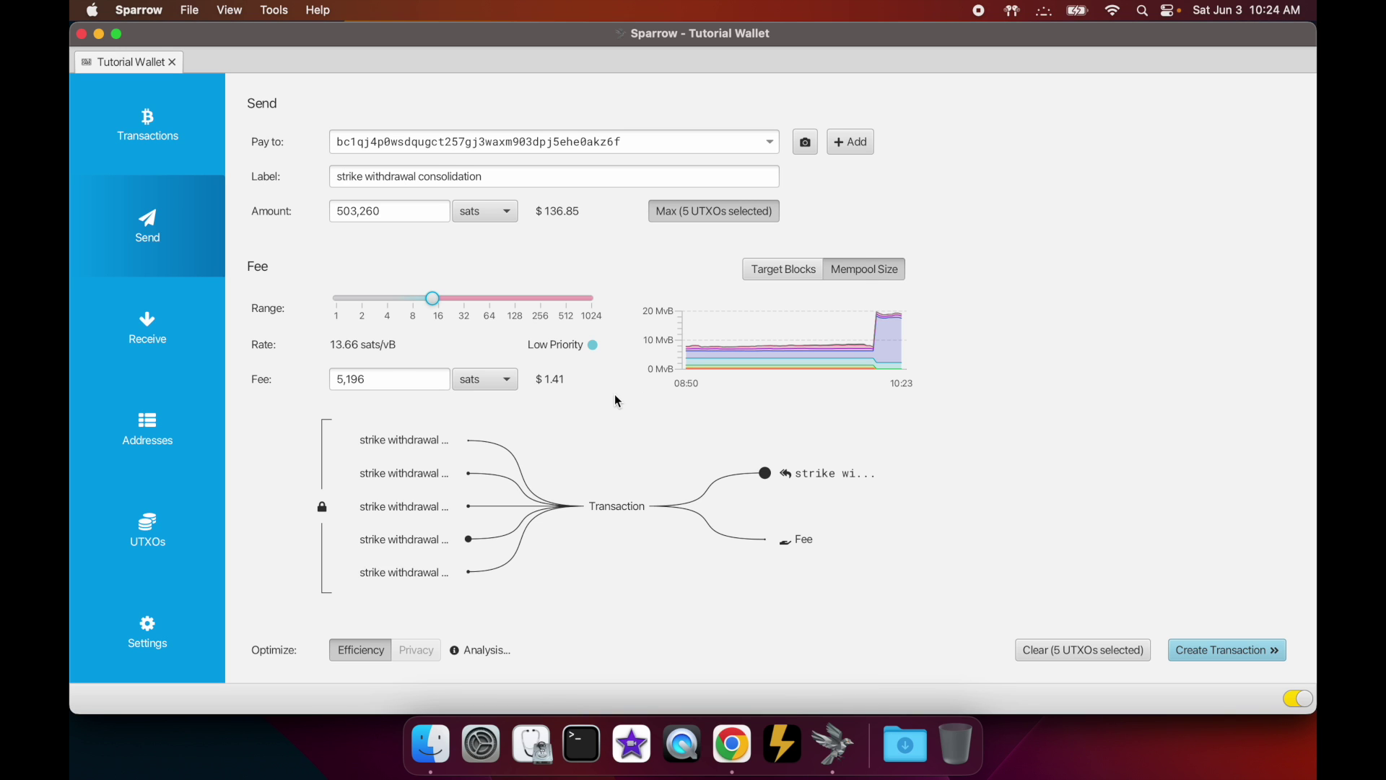
# - Raise the fee toward high priority and fix it at 7,600 sats (19.99 sats/vB)
pyautogui.moveTo(436, 306); pyautogui.dragTo(451, 306)
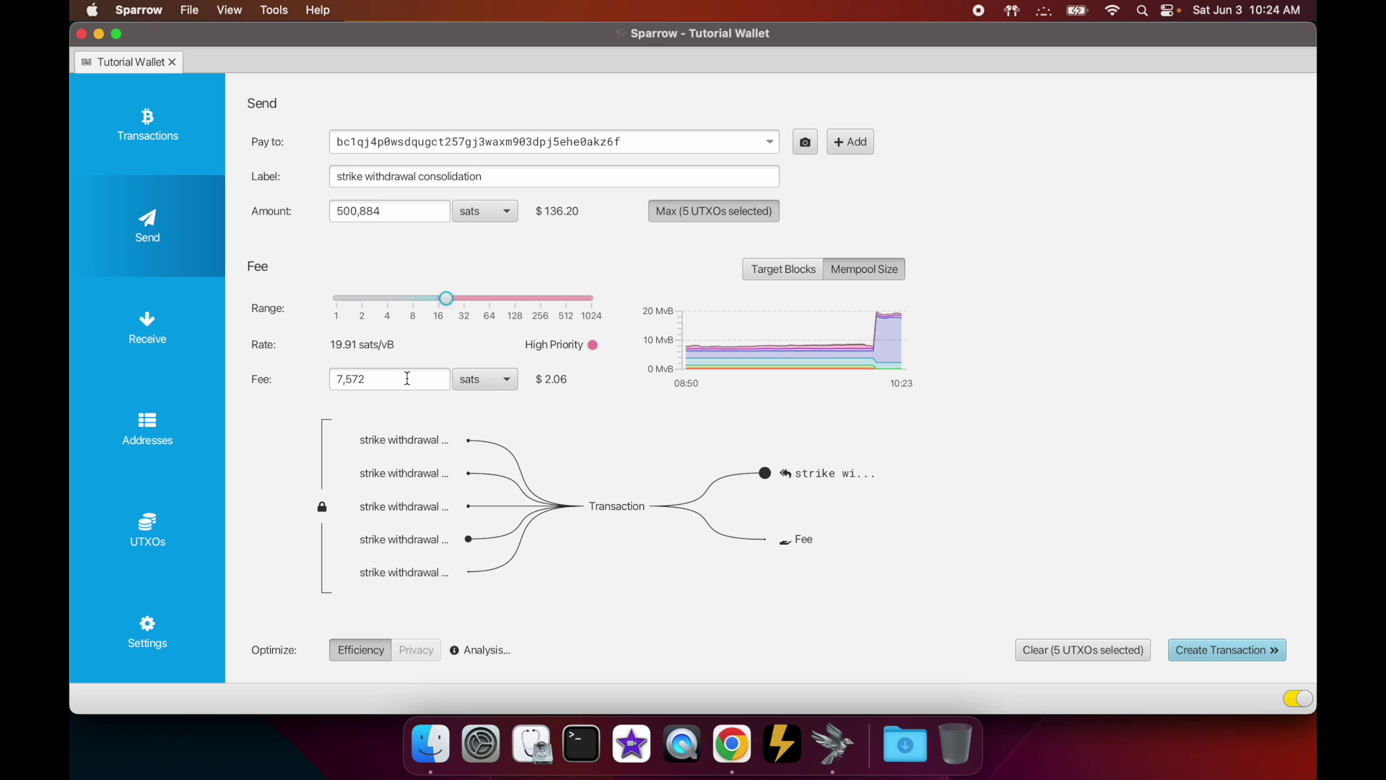
pyautogui.moveTo(387, 379); pyautogui.dragTo(330, 379)
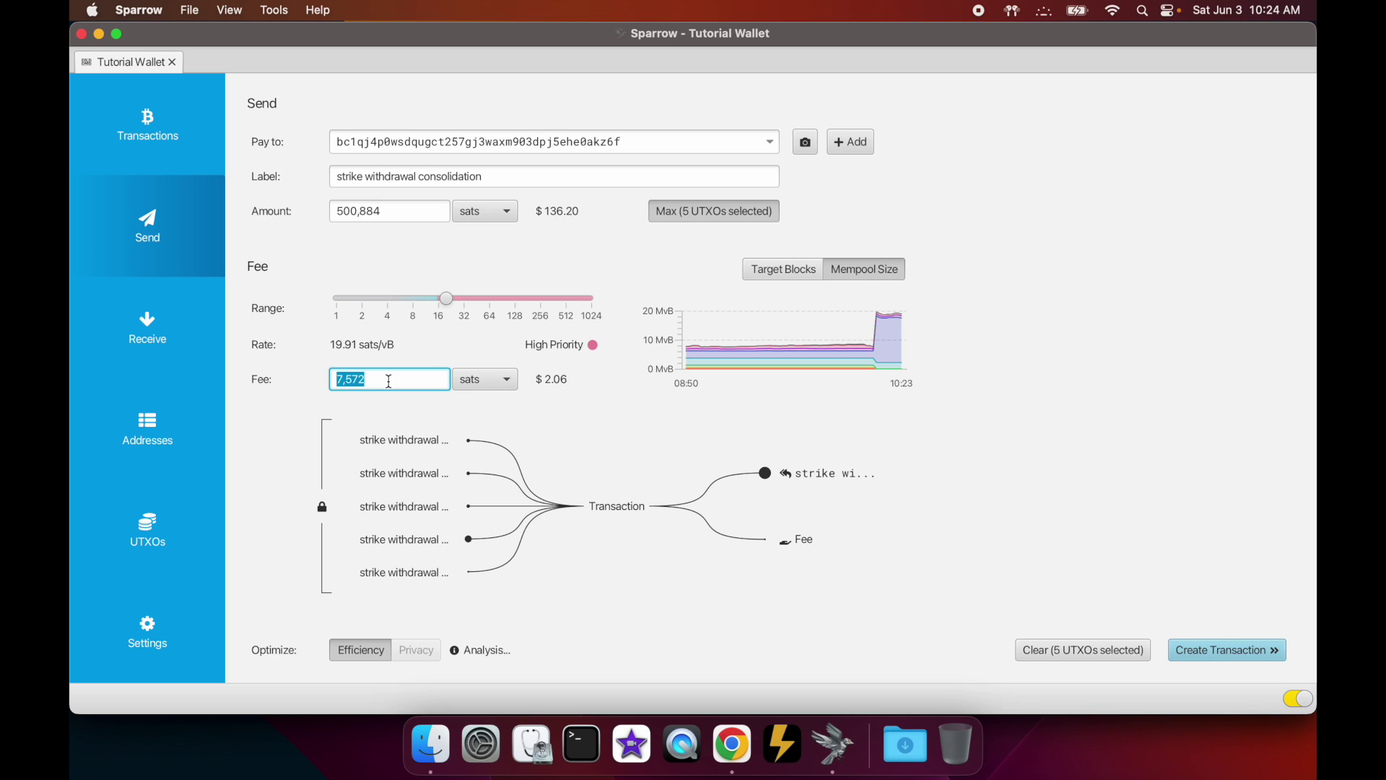
pyautogui.write('7600')
pyautogui.click(627, 406)
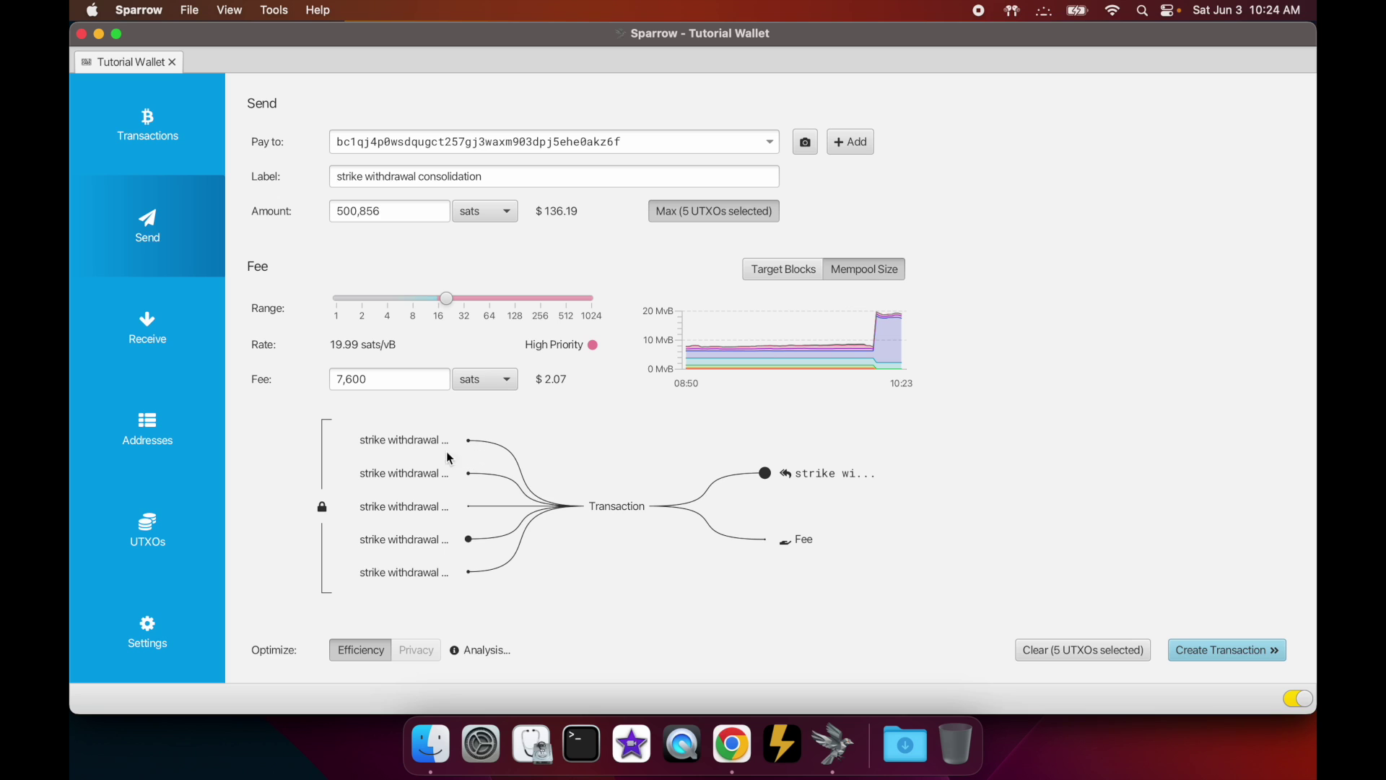
pyautogui.moveTo(409, 443)
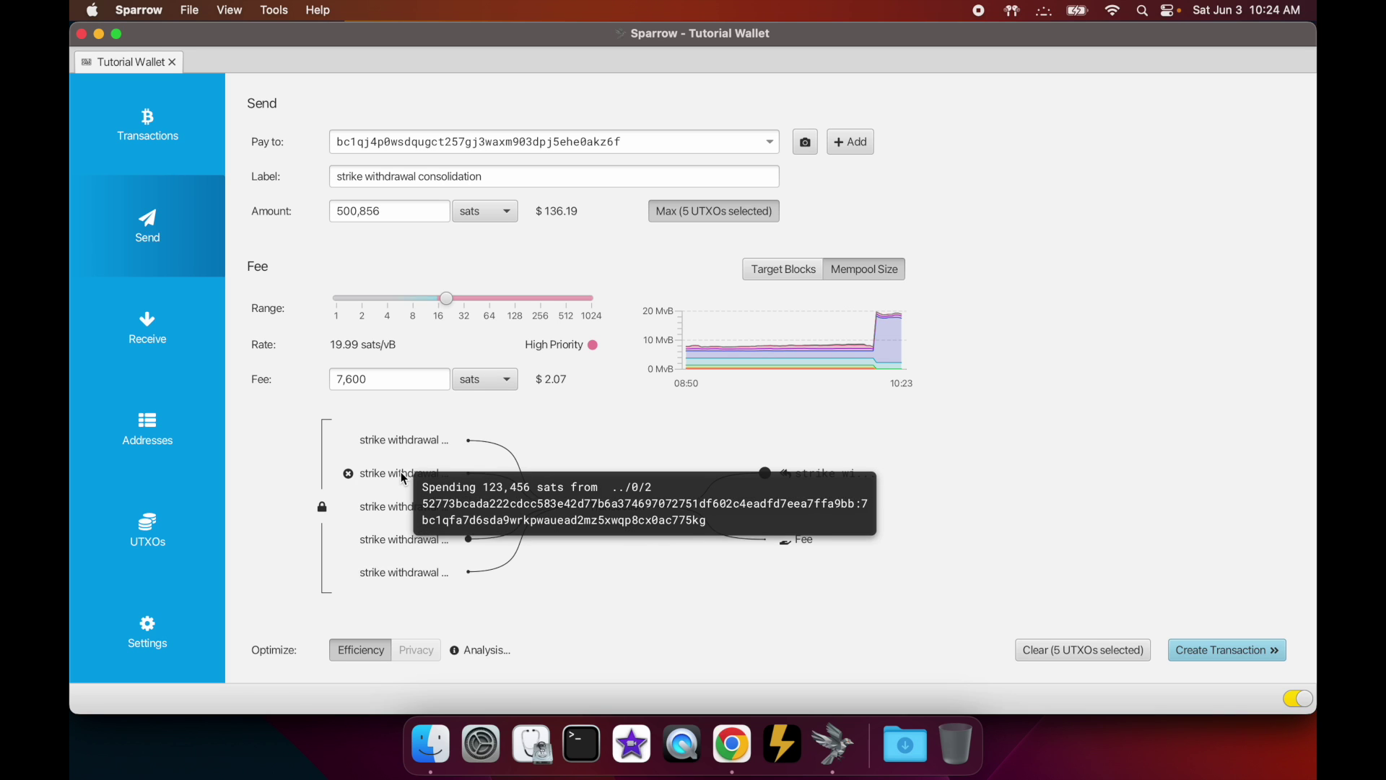
pyautogui.moveTo(408, 510)
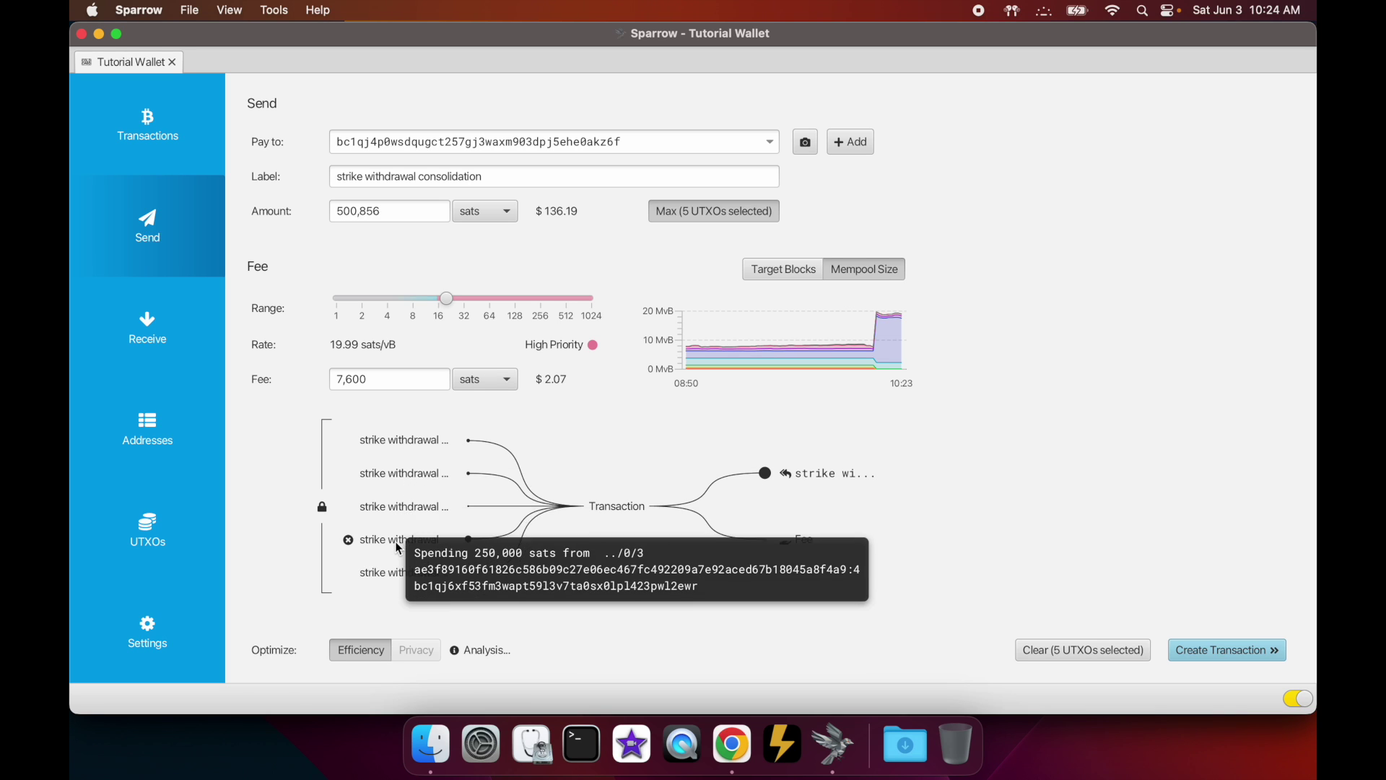
pyautogui.moveTo(403, 579)
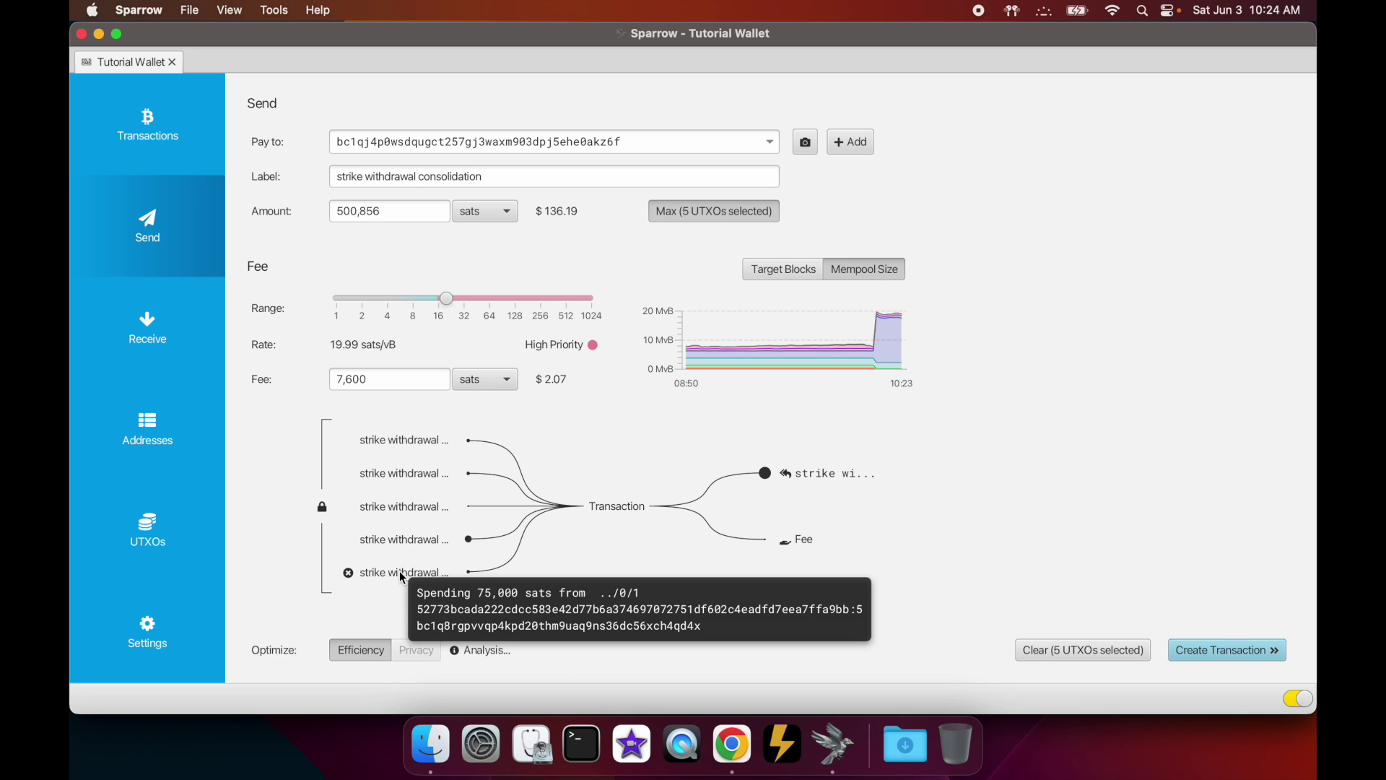
pyautogui.moveTo(402, 443)
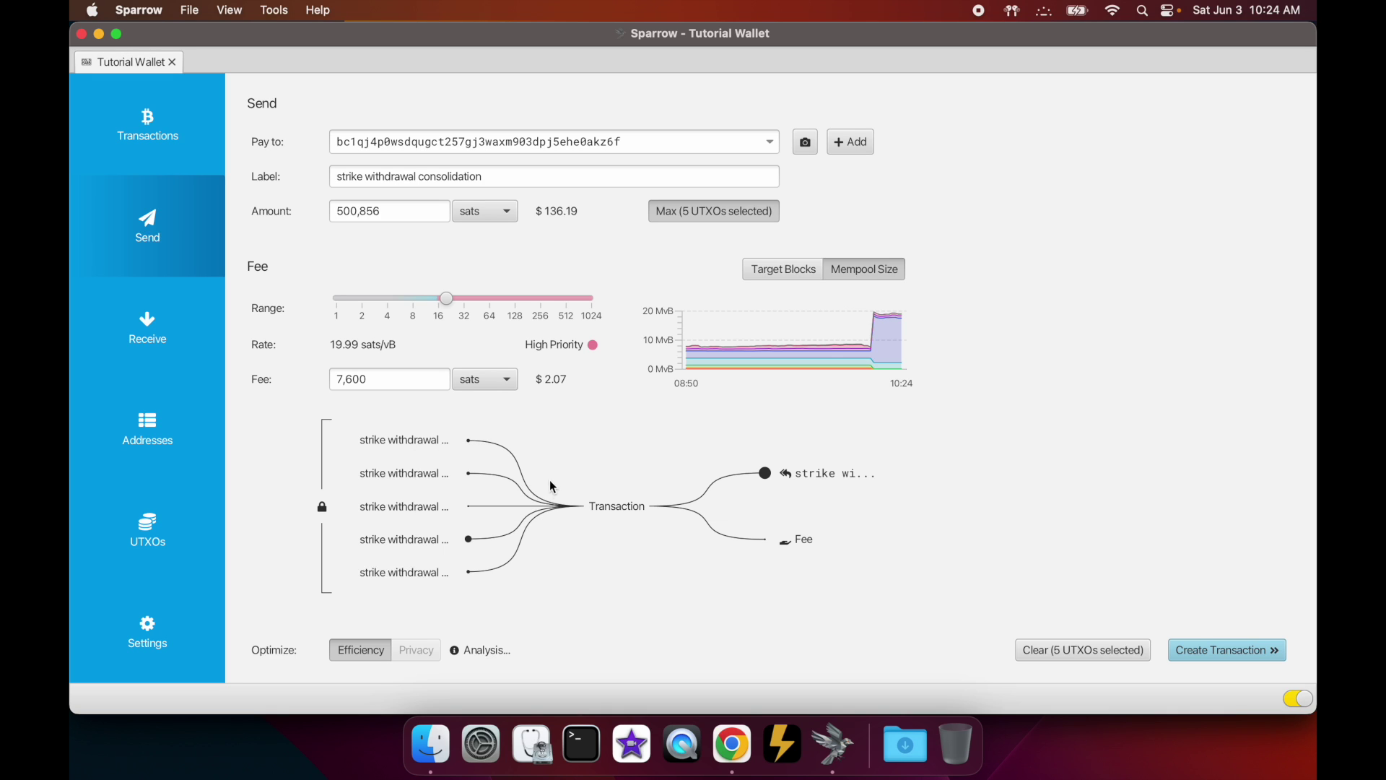
# - Create the consolidation transaction from the send form and finalize it for signing
pyautogui.moveTo(664, 507)
pyautogui.moveTo(787, 479)
pyautogui.moveTo(789, 548)
pyautogui.click(1206, 649)
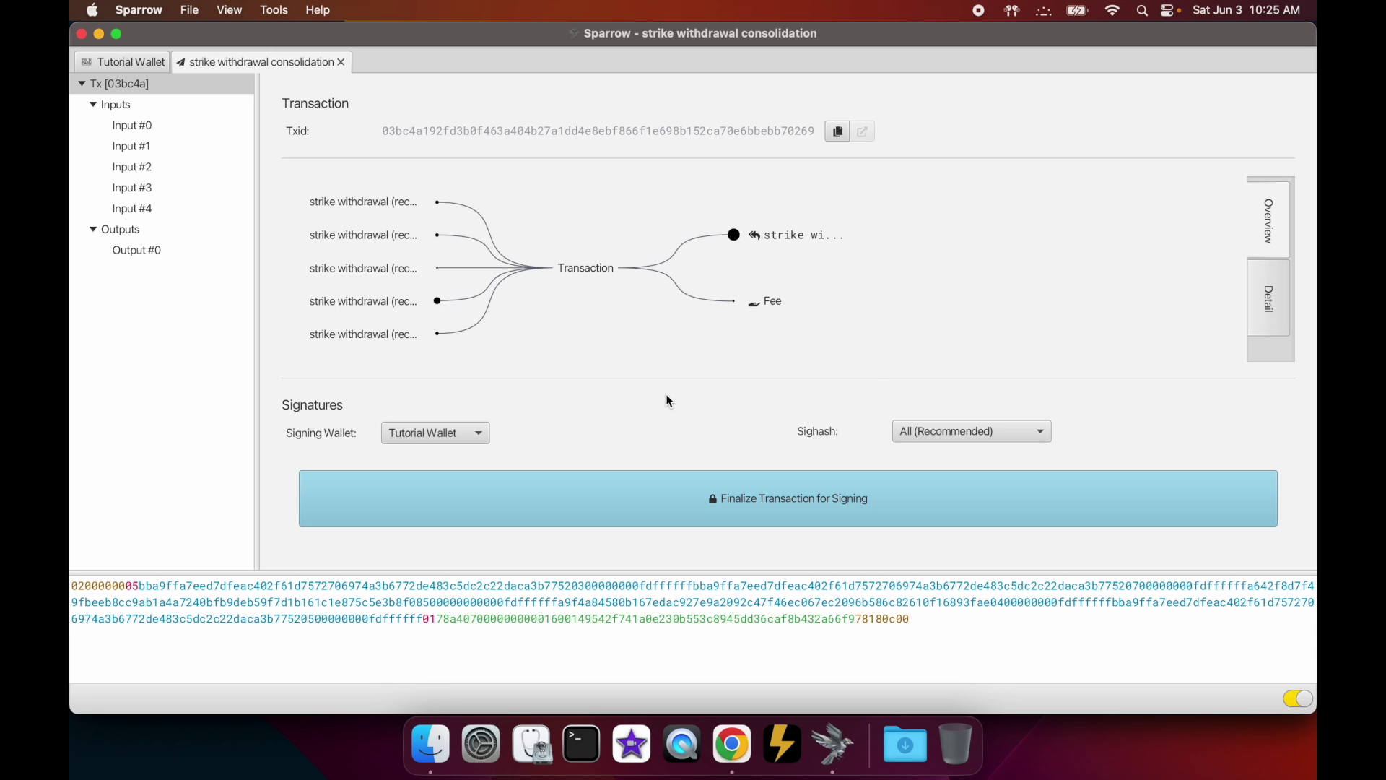
pyautogui.click(762, 499)
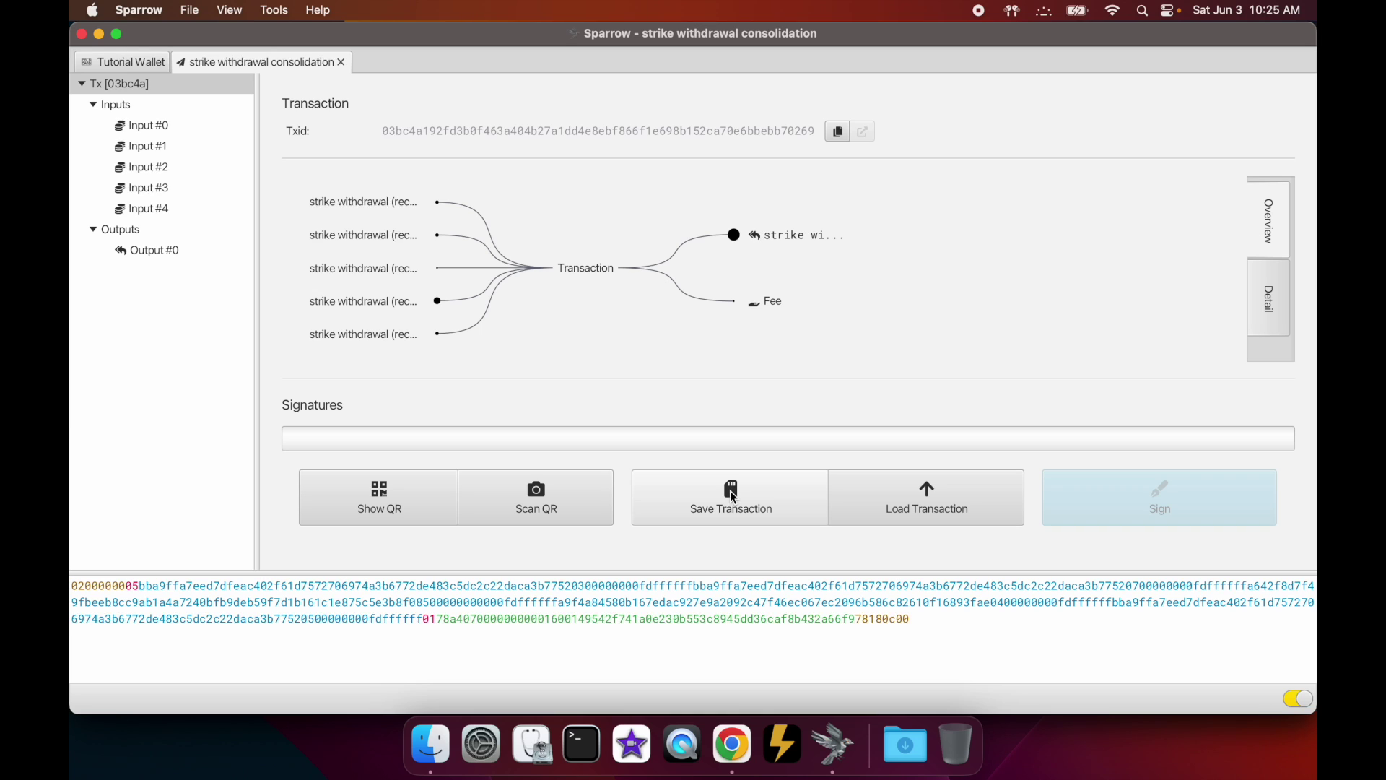
# - Save the unsigned PSBT as 'strike withdrawal consolidation.psbt' onto the CC MICRO SD card
pyautogui.click(742, 495)
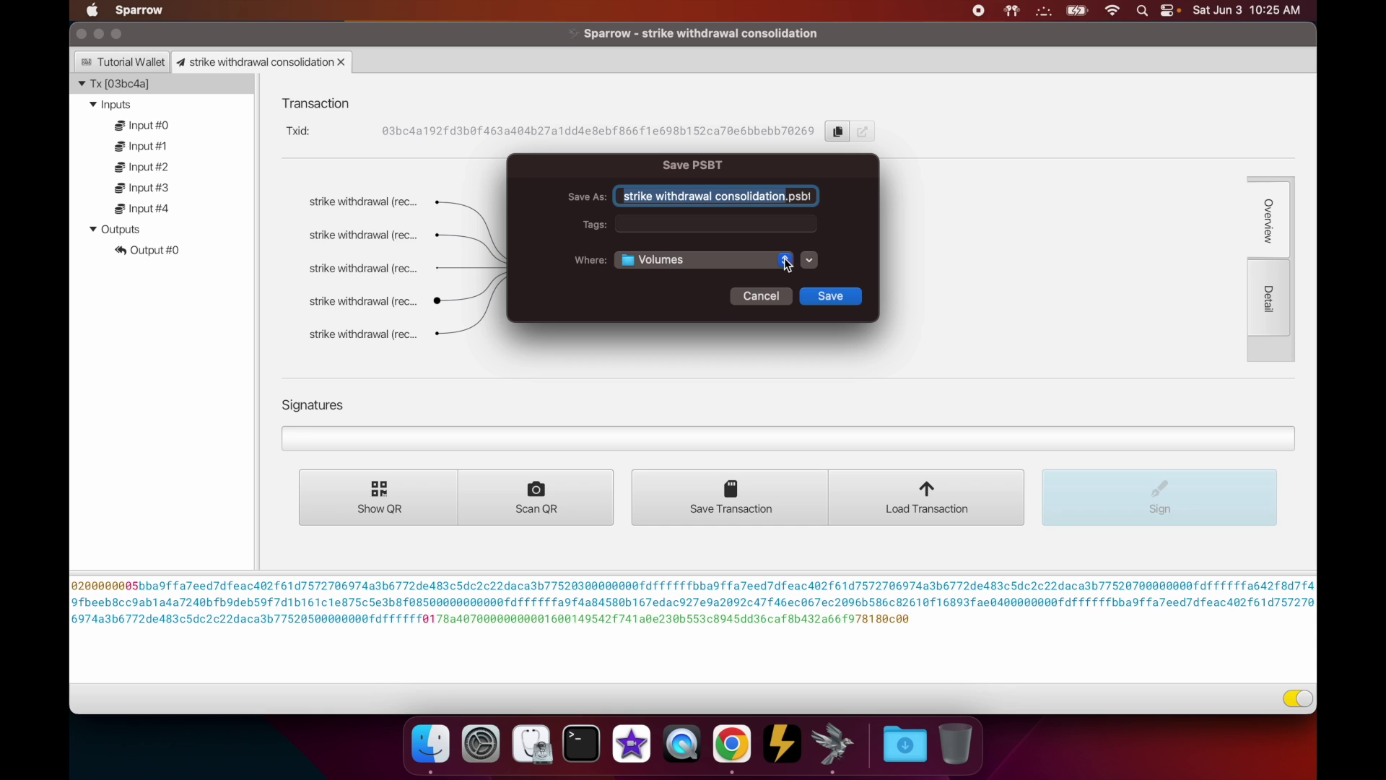
pyautogui.click(810, 259)
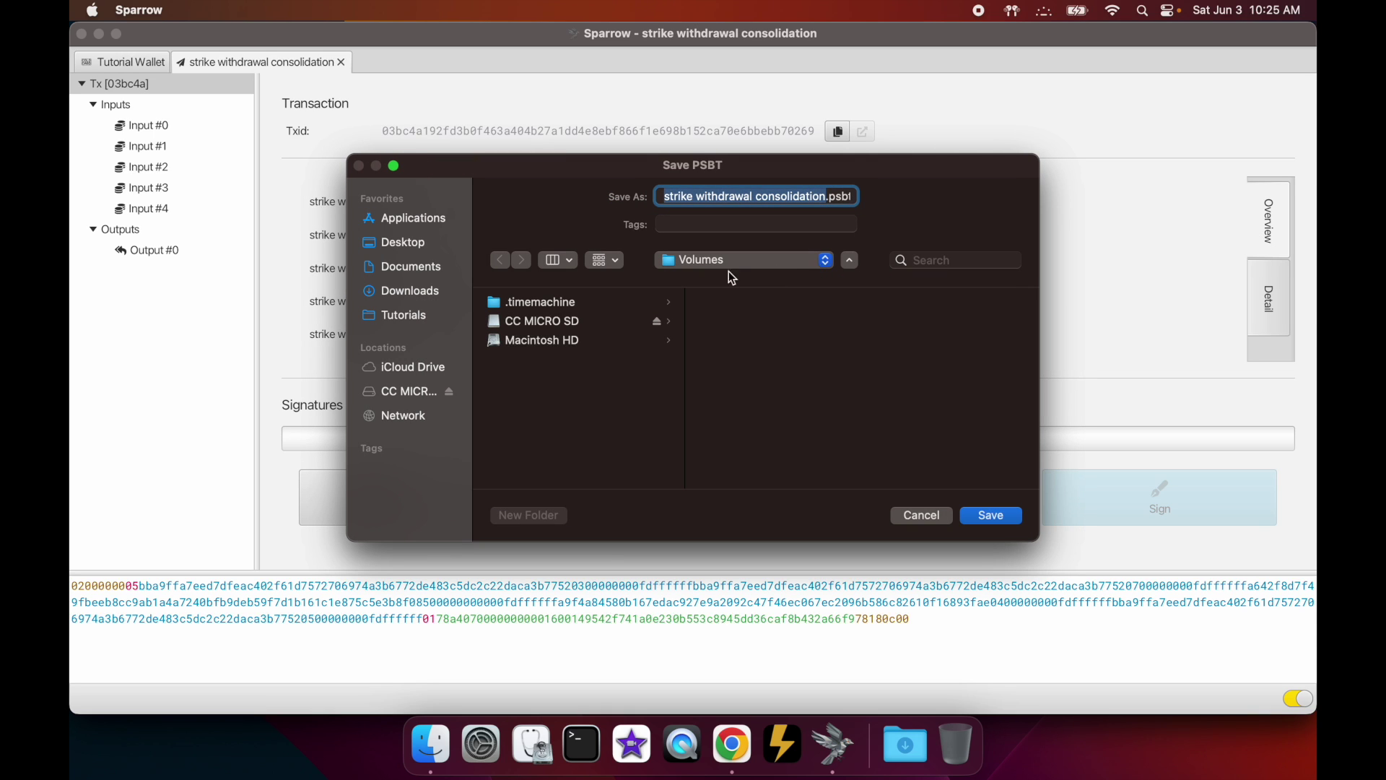
pyautogui.click(575, 324)
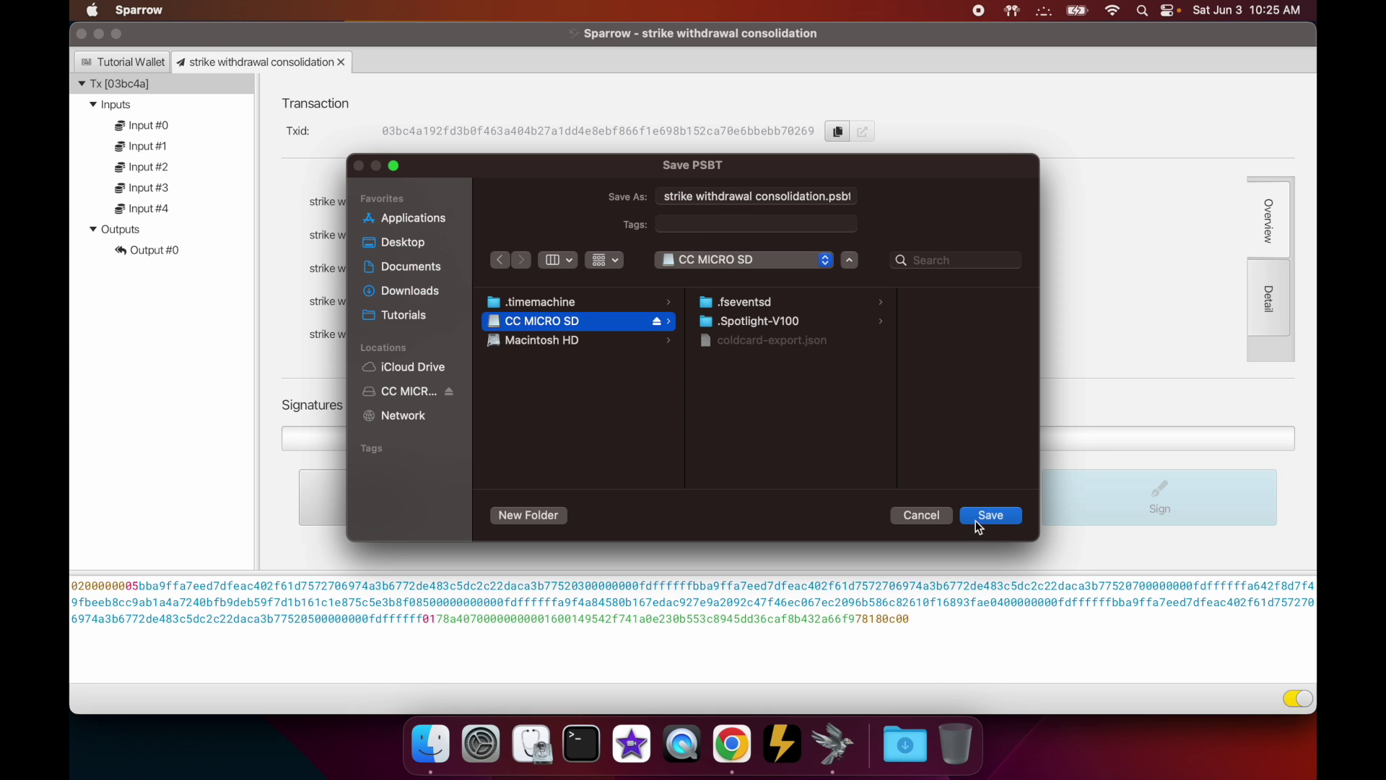
pyautogui.click(993, 515)
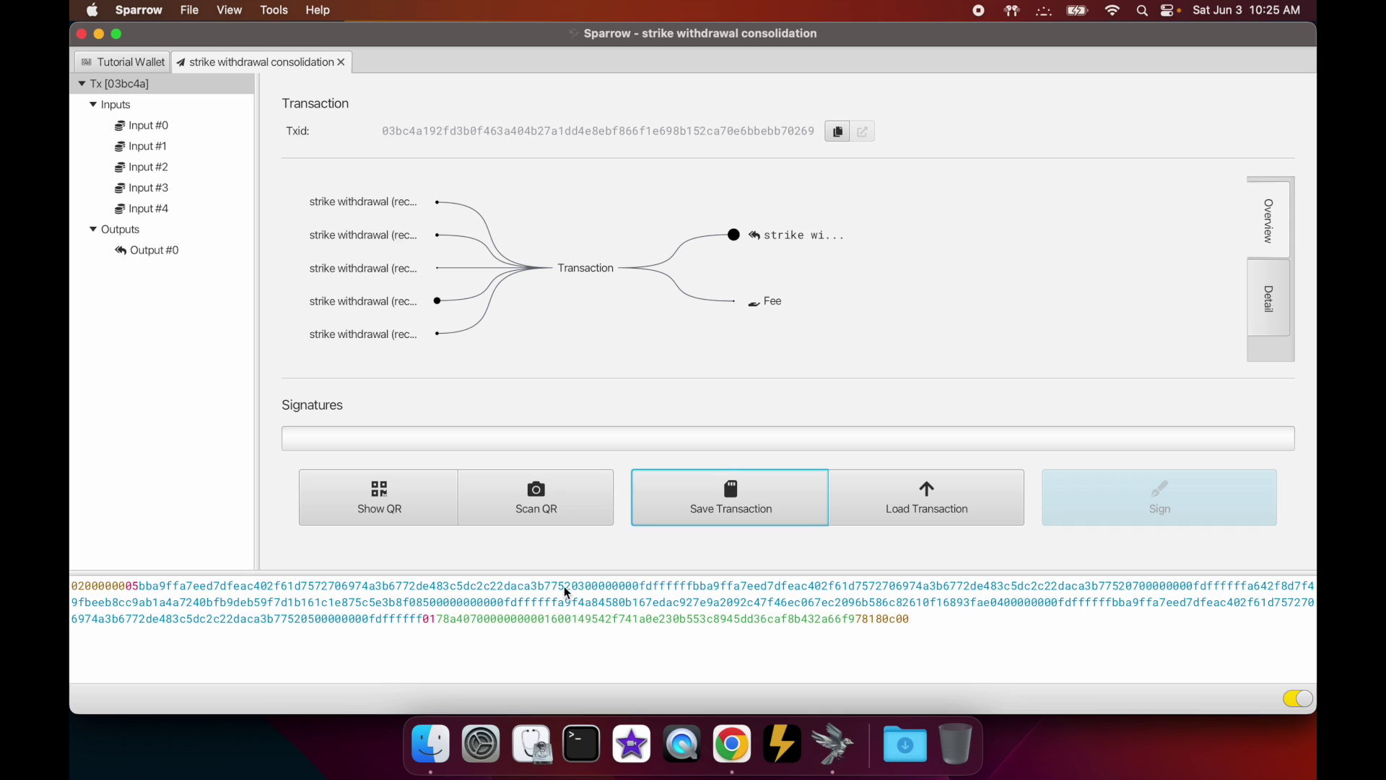
# - Check the PSBT file on CC MICRO SD in Finder, then eject the card
pyautogui.click(431, 745)
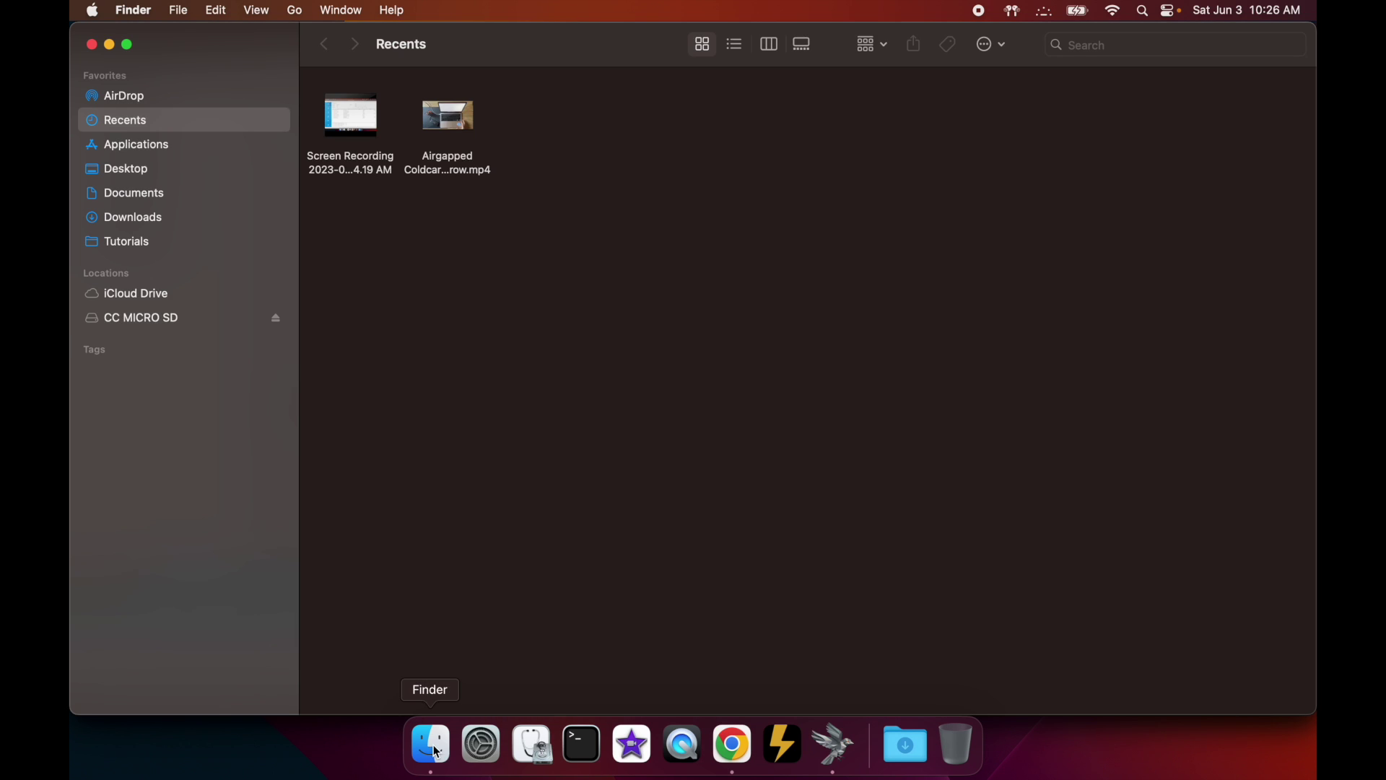
pyautogui.click(186, 318)
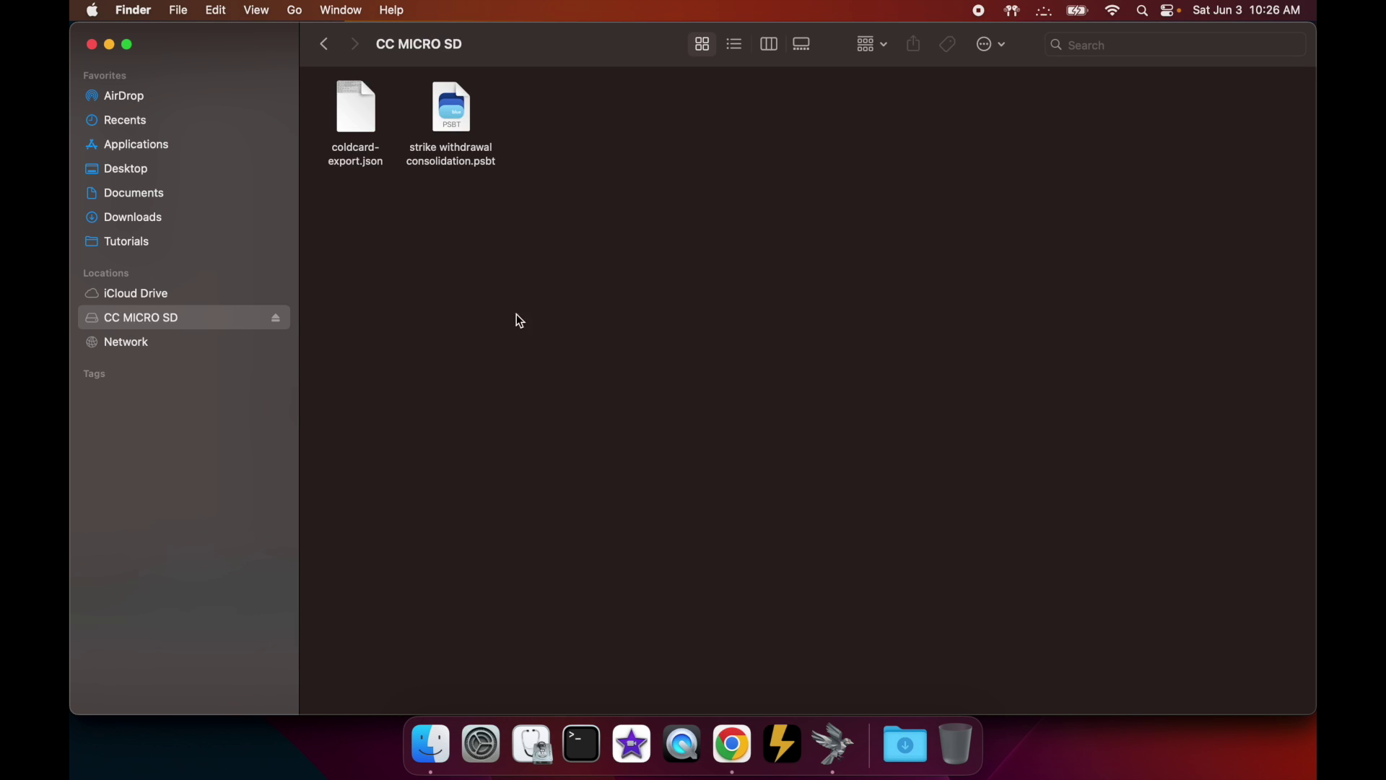
pyautogui.click(276, 317)
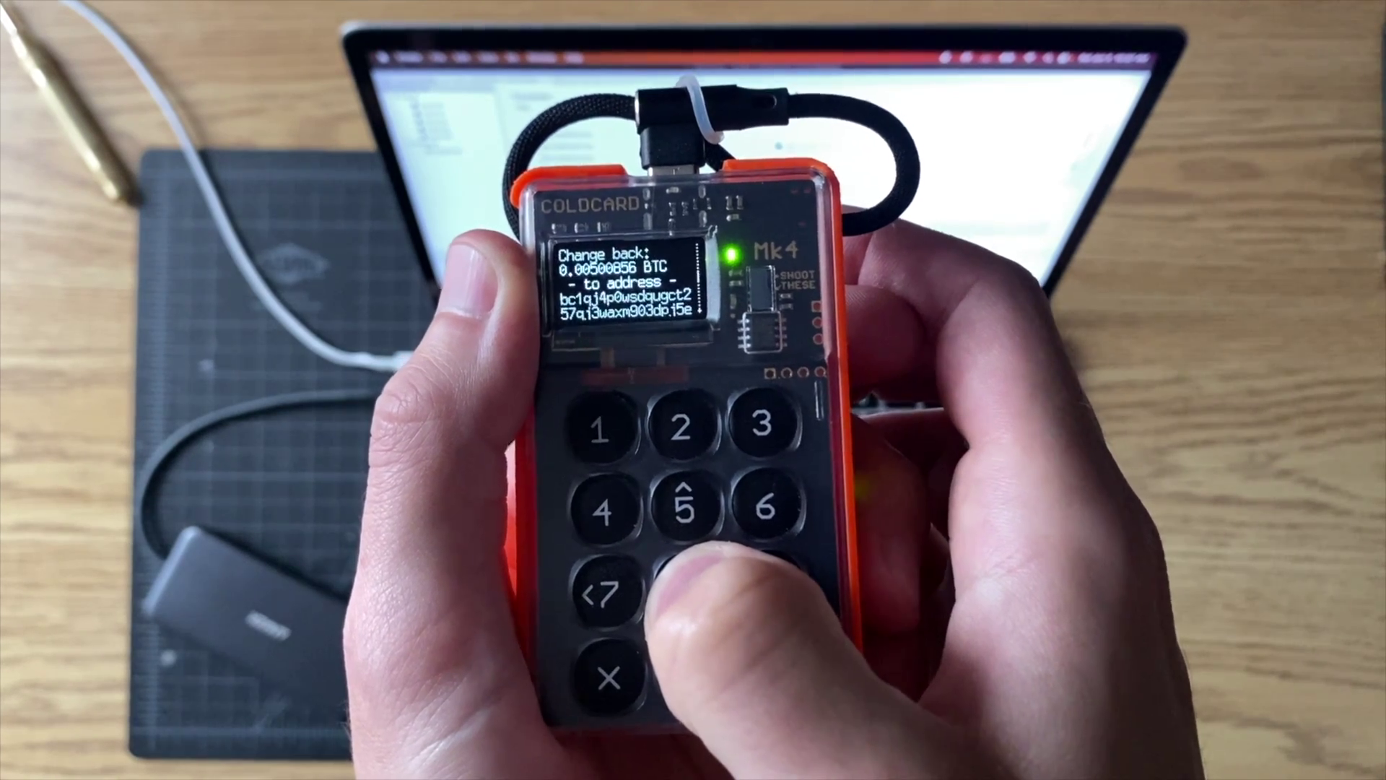
# - Scroll the Coldcard Mk4 screen with key 8 to reveal the rest of the change address
pyautogui.press('8')
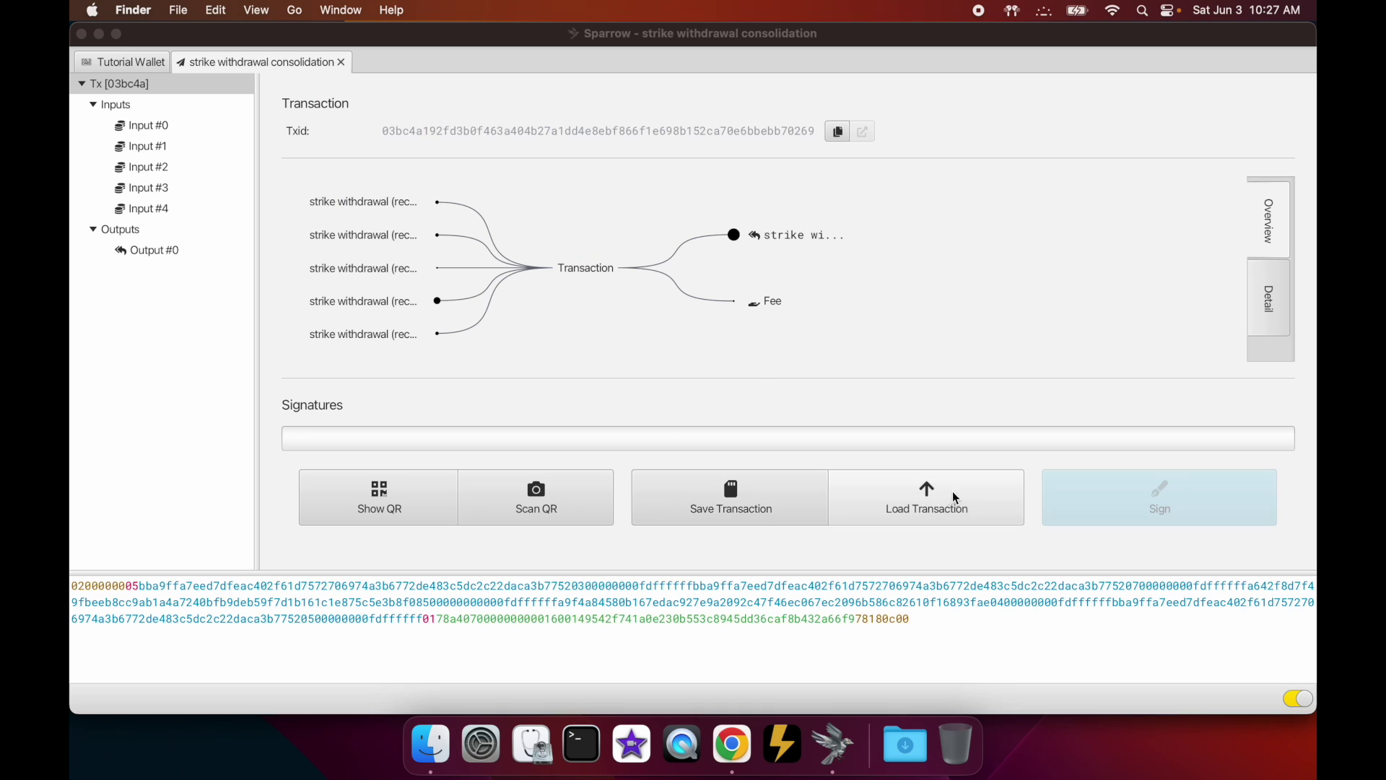
# - Load the signed consolidation PSBT from file and broadcast it to the network
pyautogui.click(931, 500)
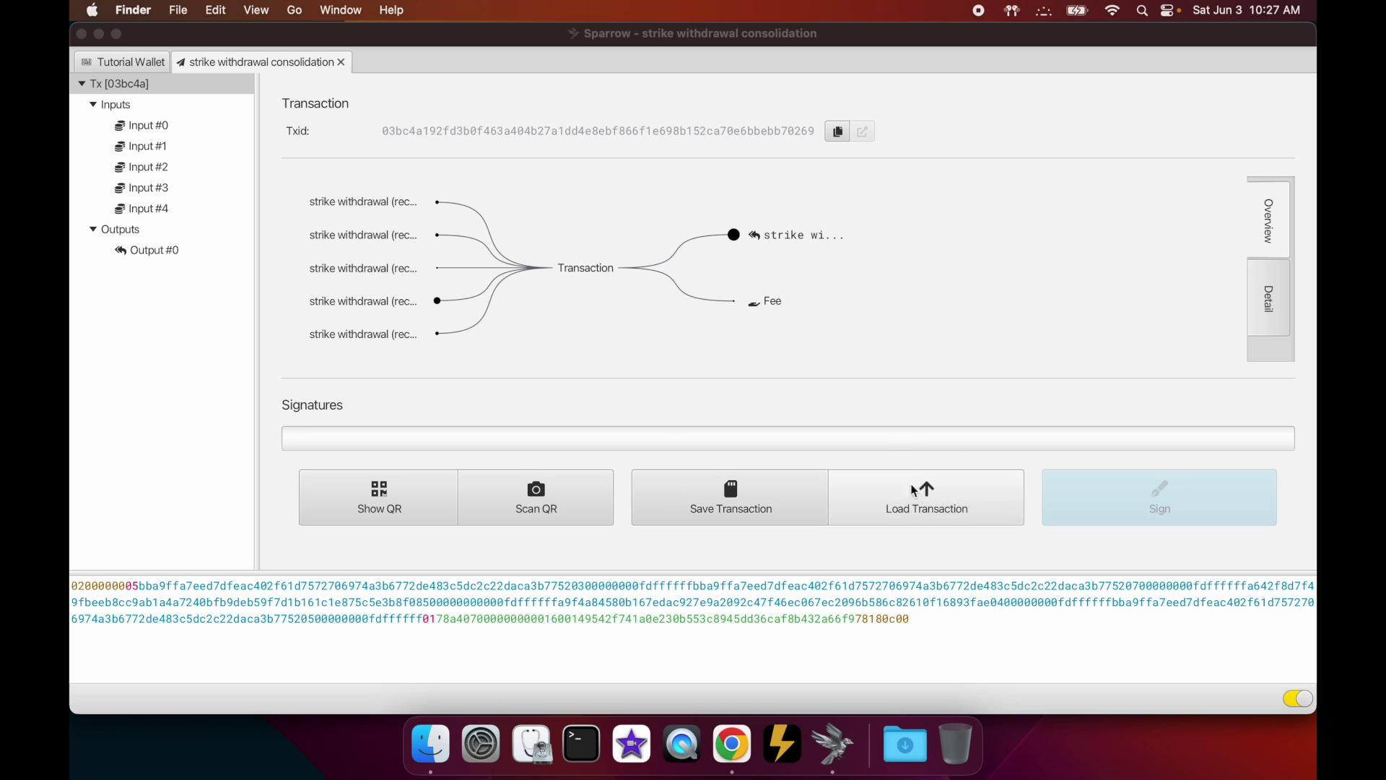
pyautogui.click(942, 511)
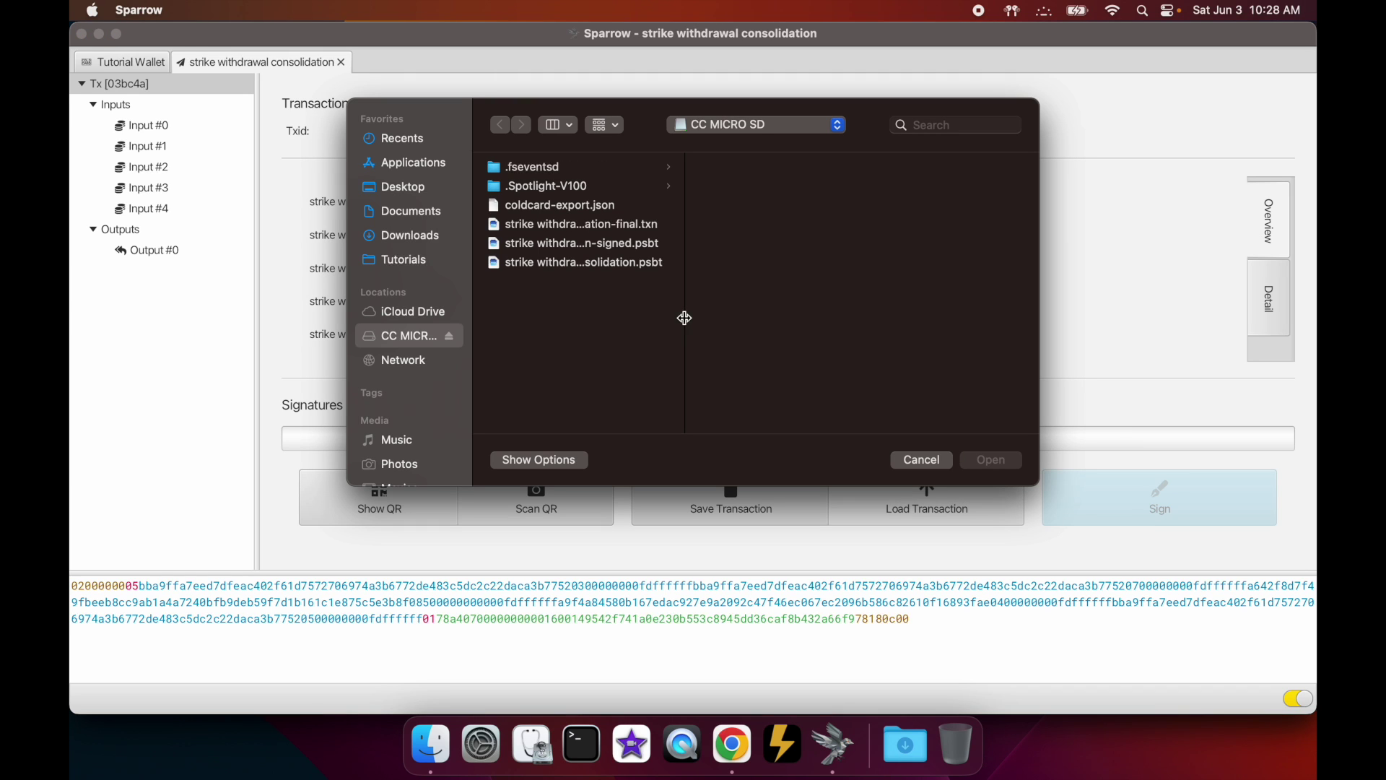
pyautogui.moveTo(683, 317); pyautogui.dragTo(826, 319)
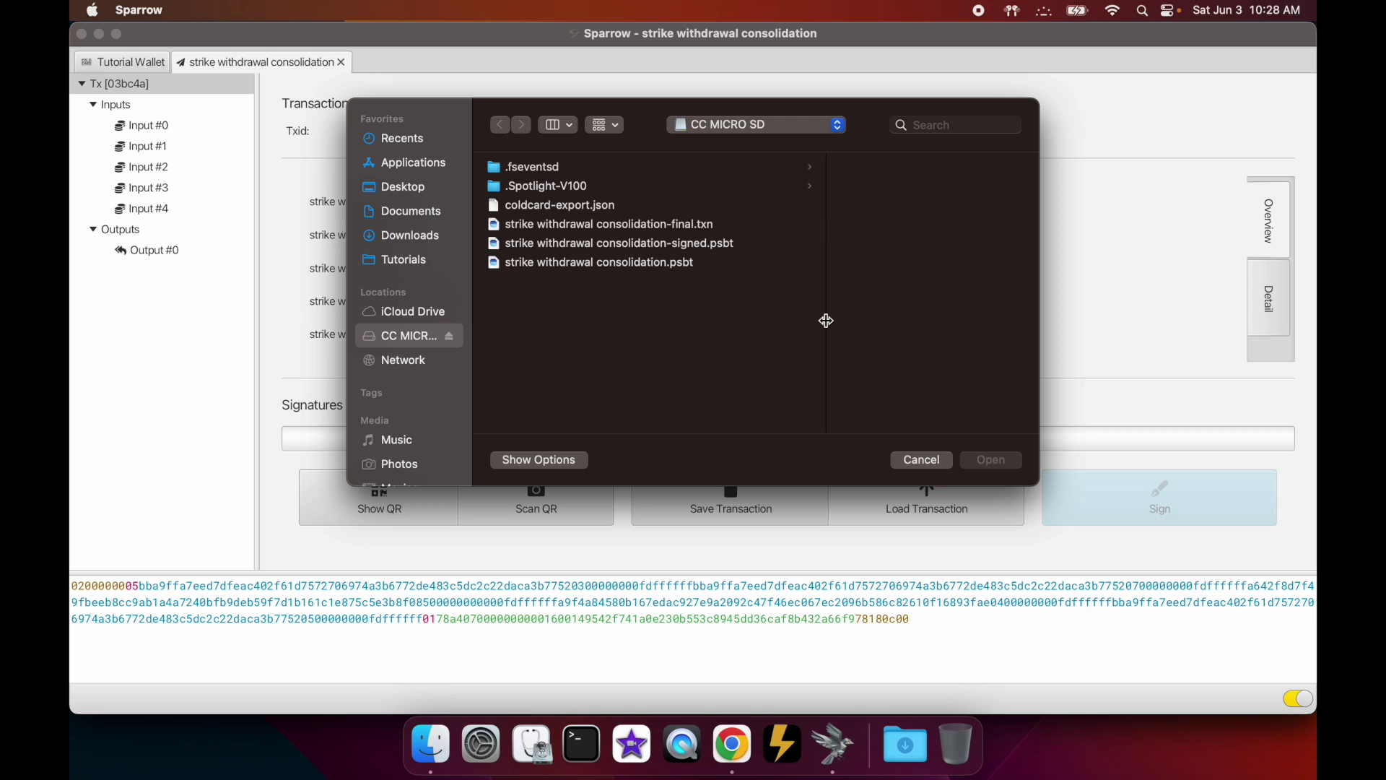
pyautogui.click(702, 243)
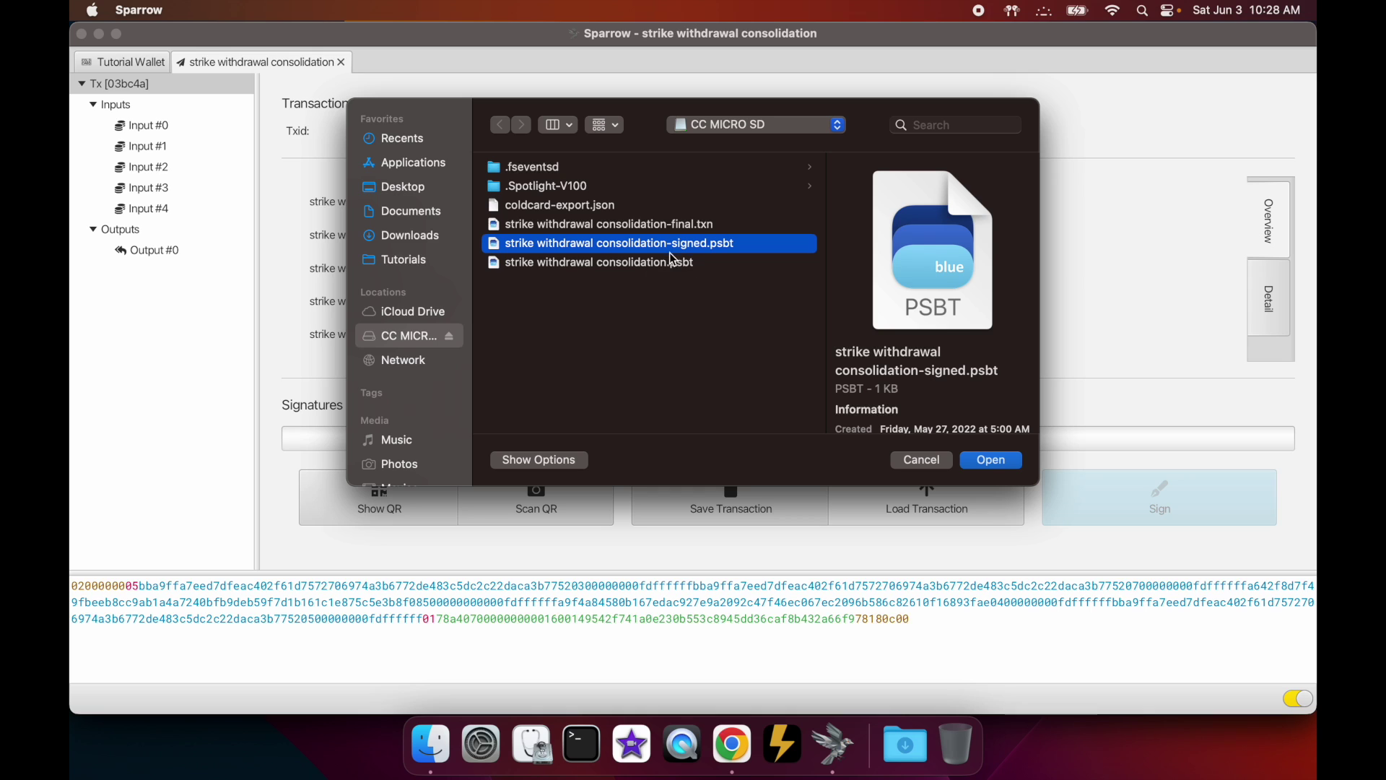
pyautogui.click(1003, 471)
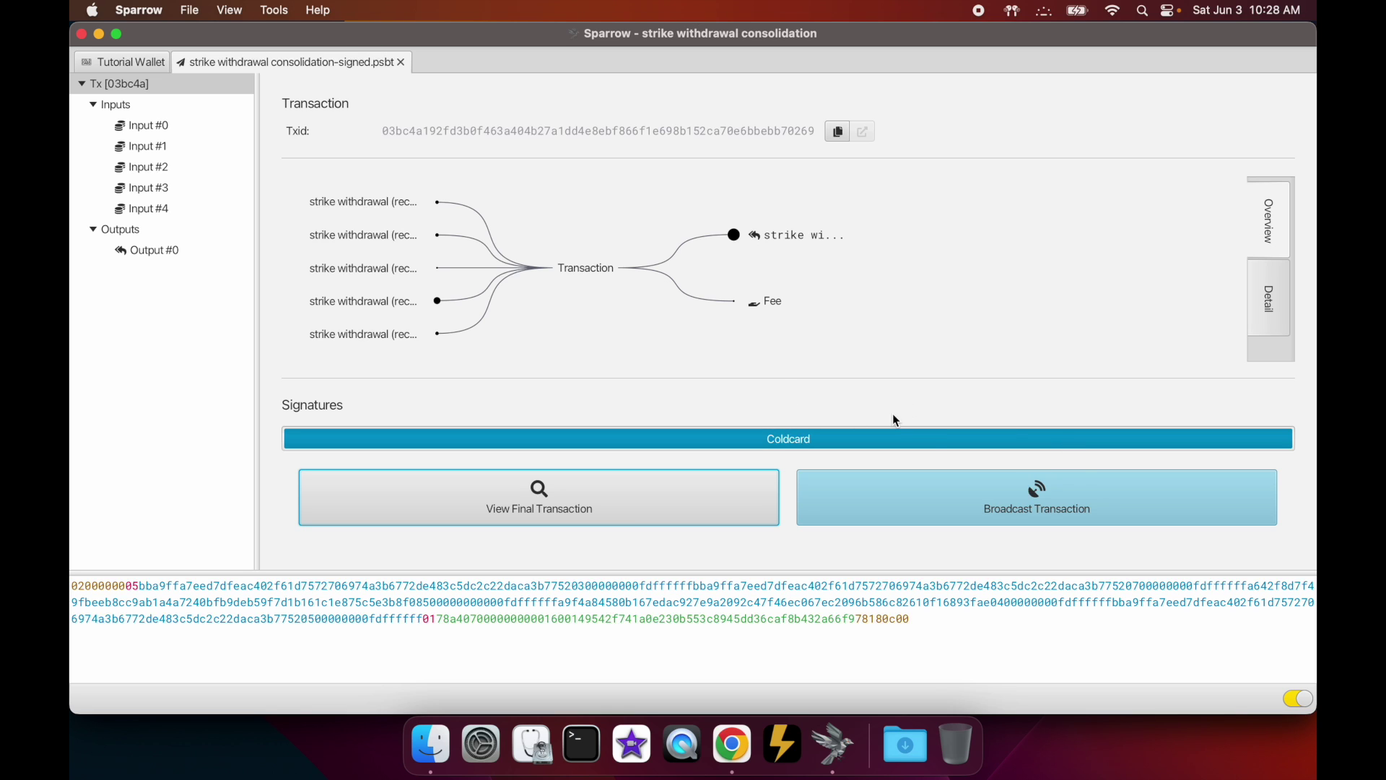
pyautogui.click(932, 503)
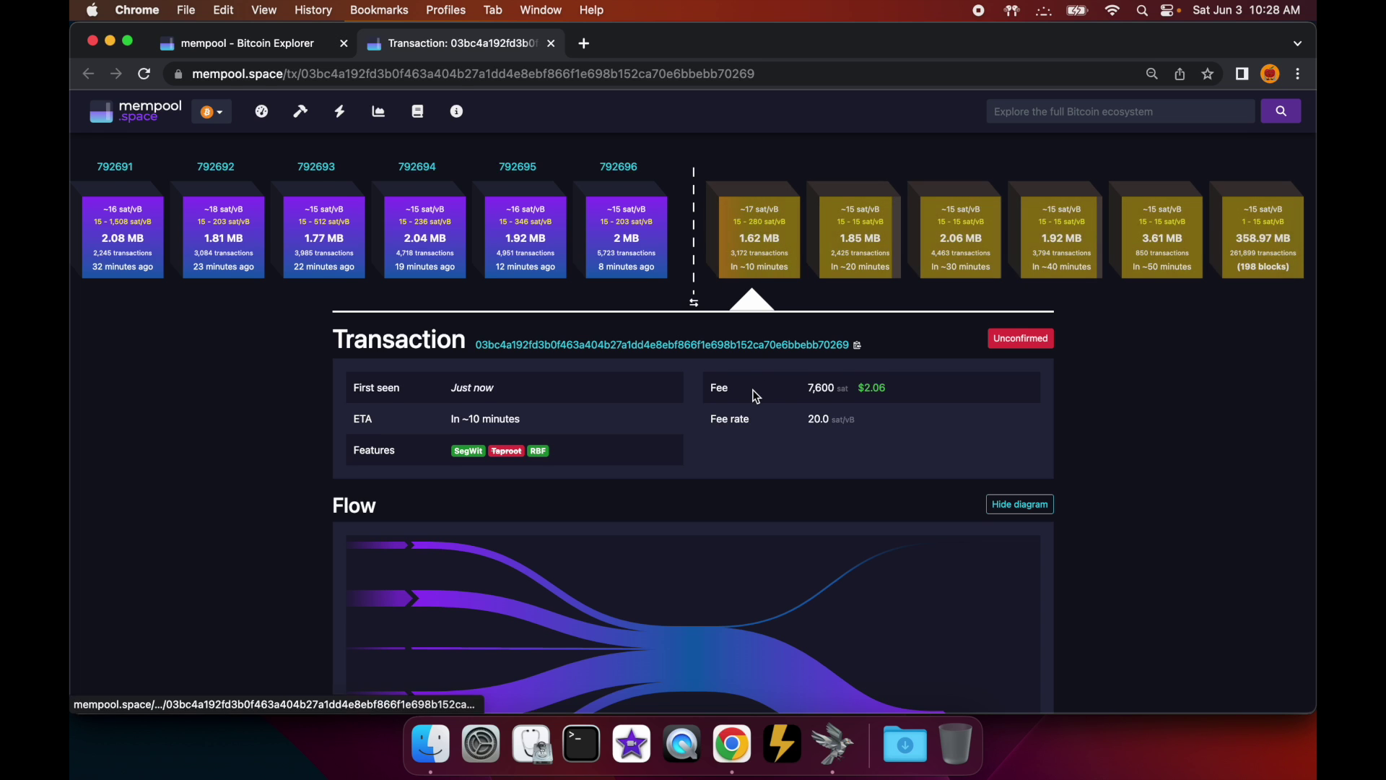
# - Check on mempool.space that the consolidation is unconfirmed with a 7,600-sat fee at 20.0 sat/vB
pyautogui.scroll(-3, 755, 396)
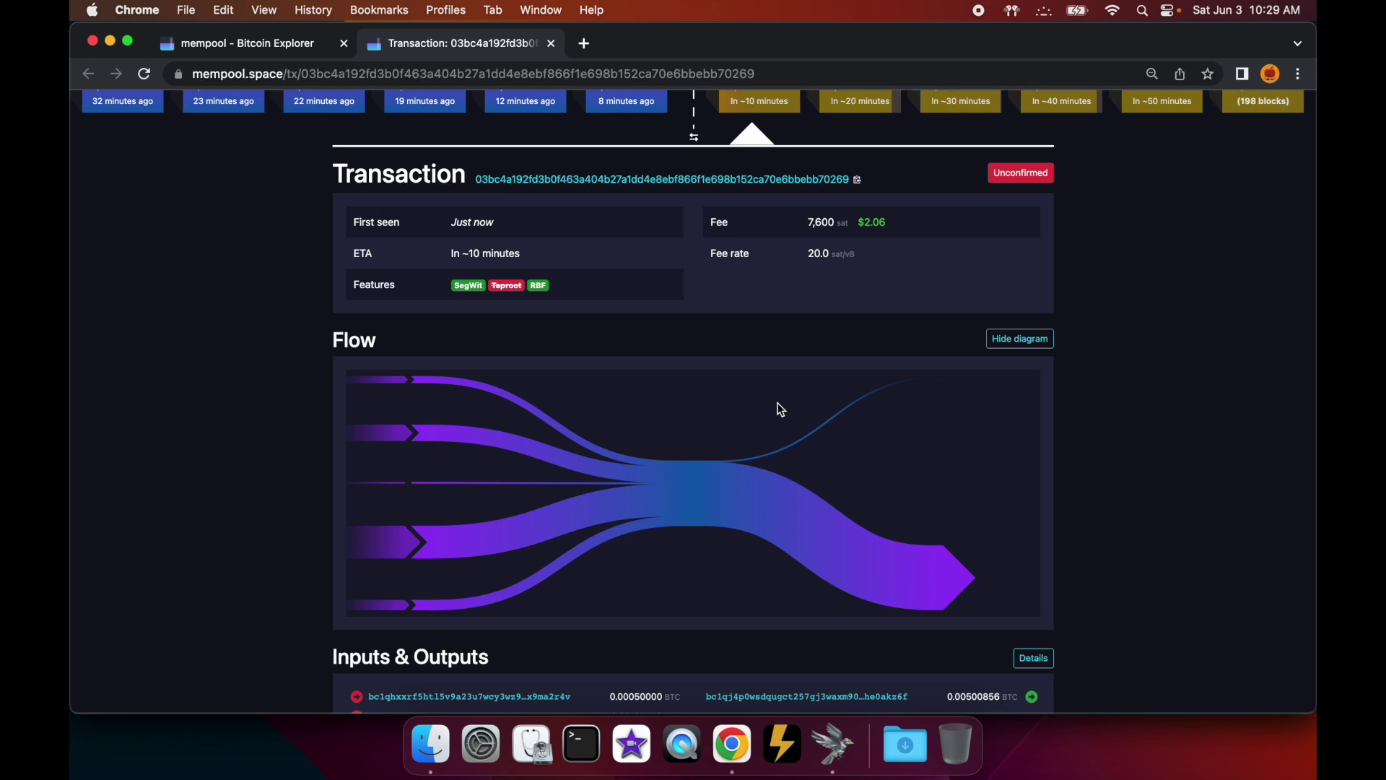
pyautogui.scroll(-1, 712, 383)
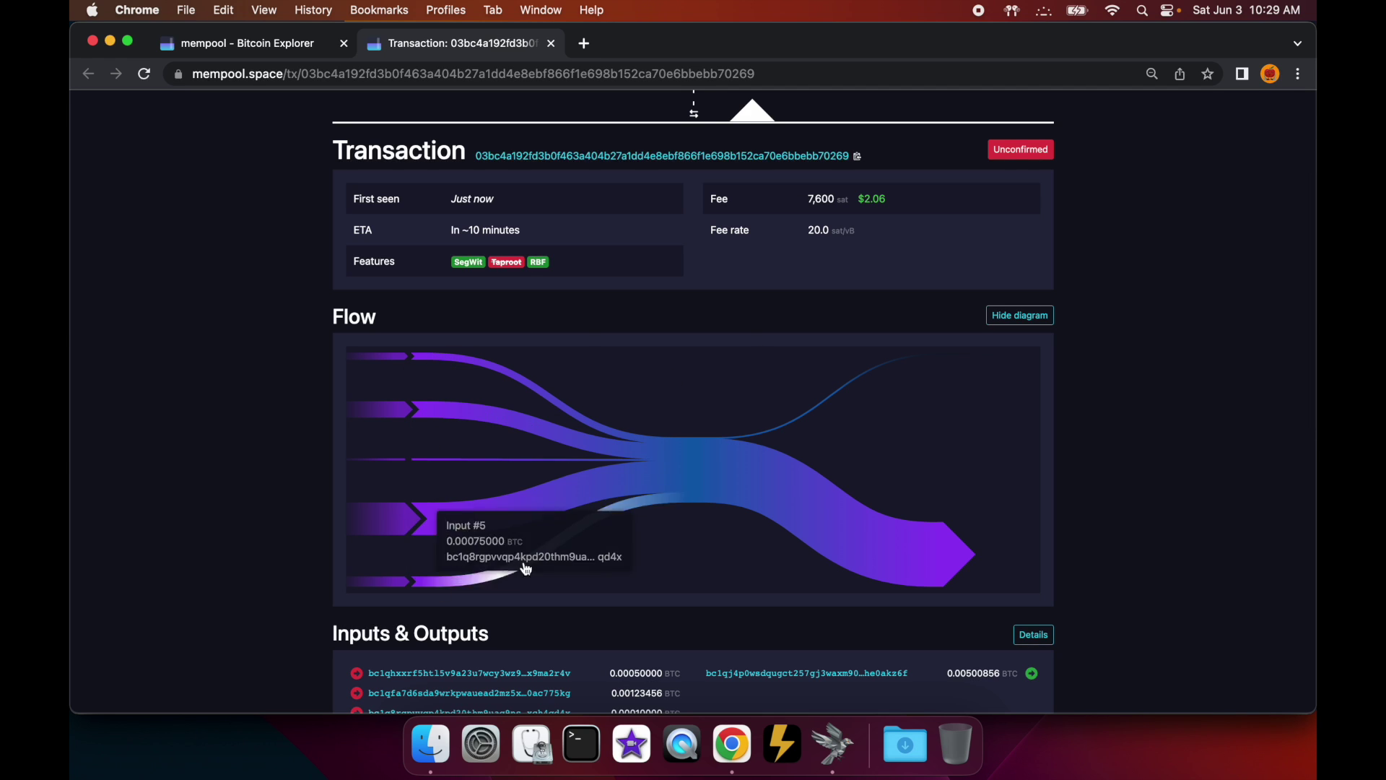
pyautogui.moveTo(877, 563)
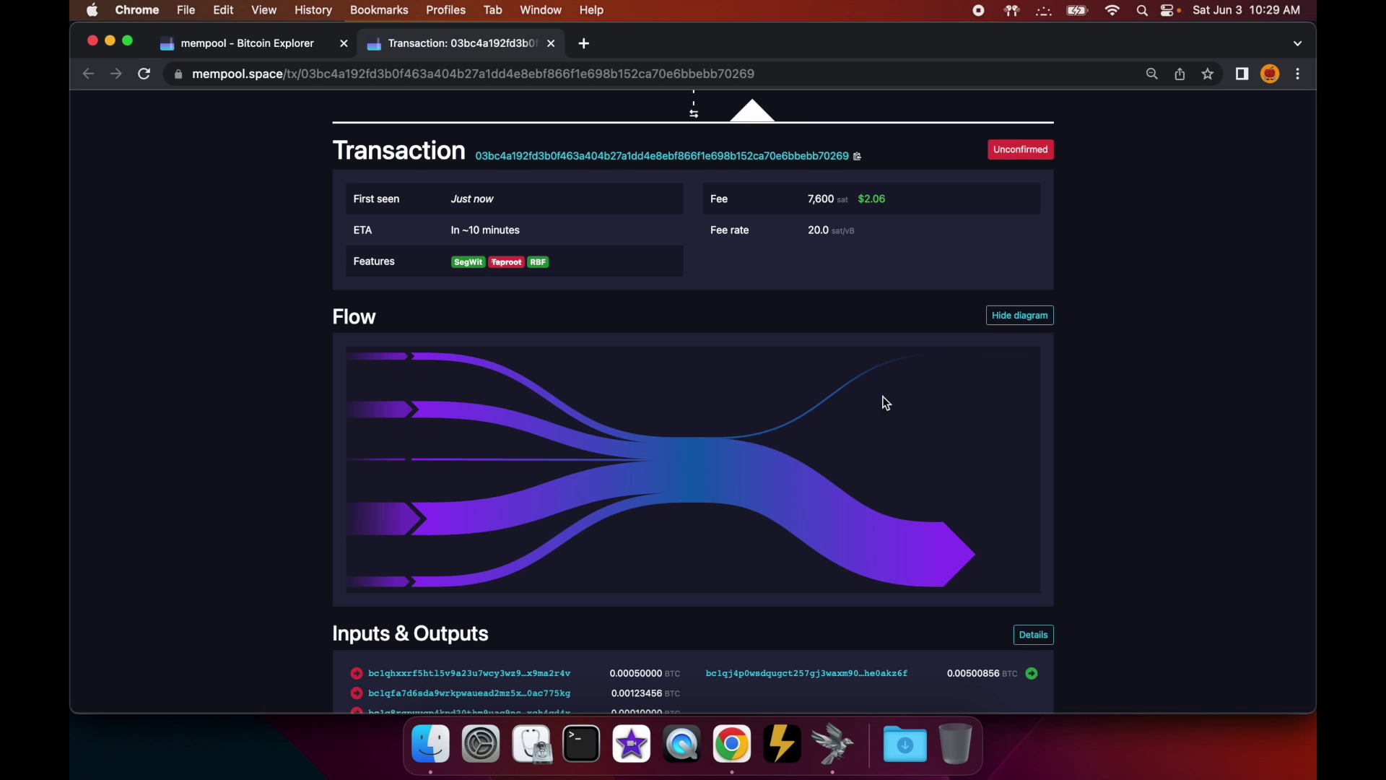
pyautogui.moveTo(877, 374)
pyautogui.scroll(5, 925, 459)
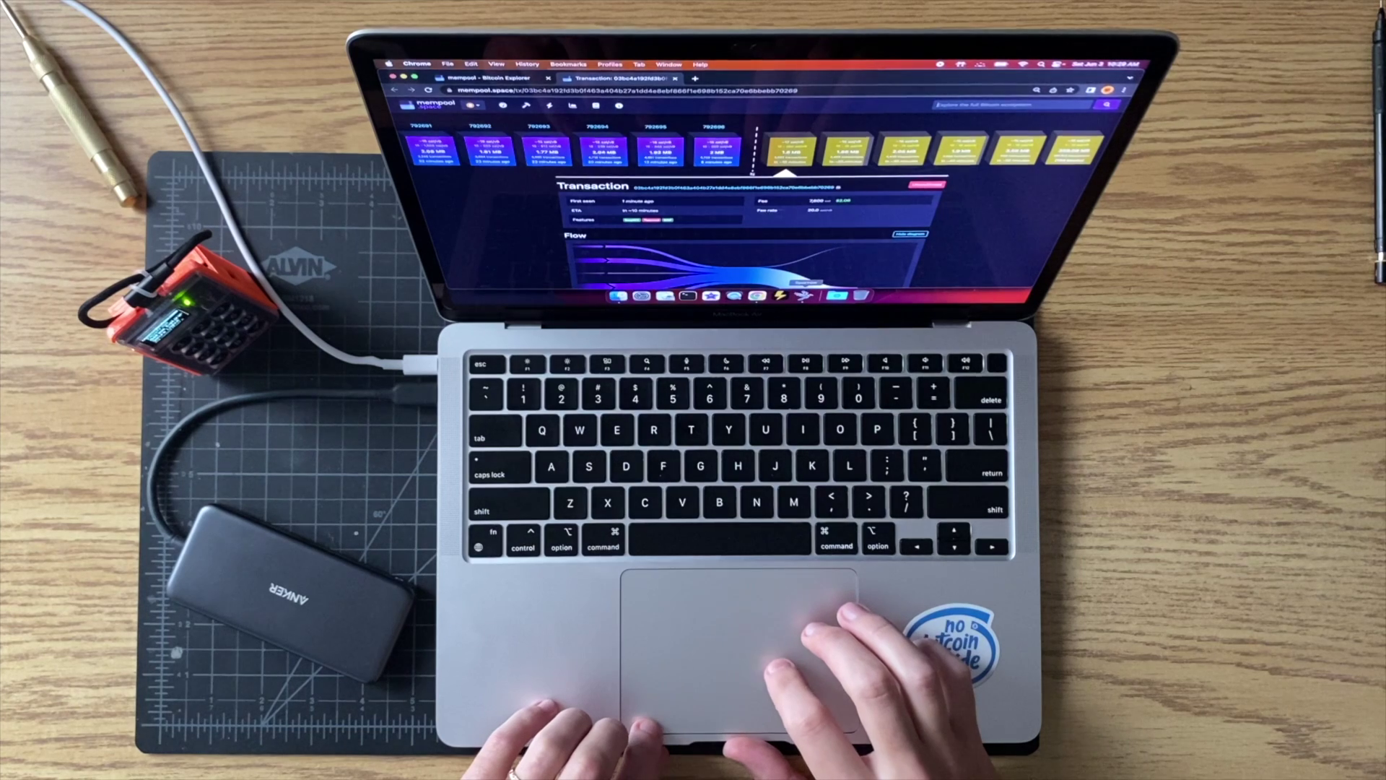
pyautogui.click(802, 296)
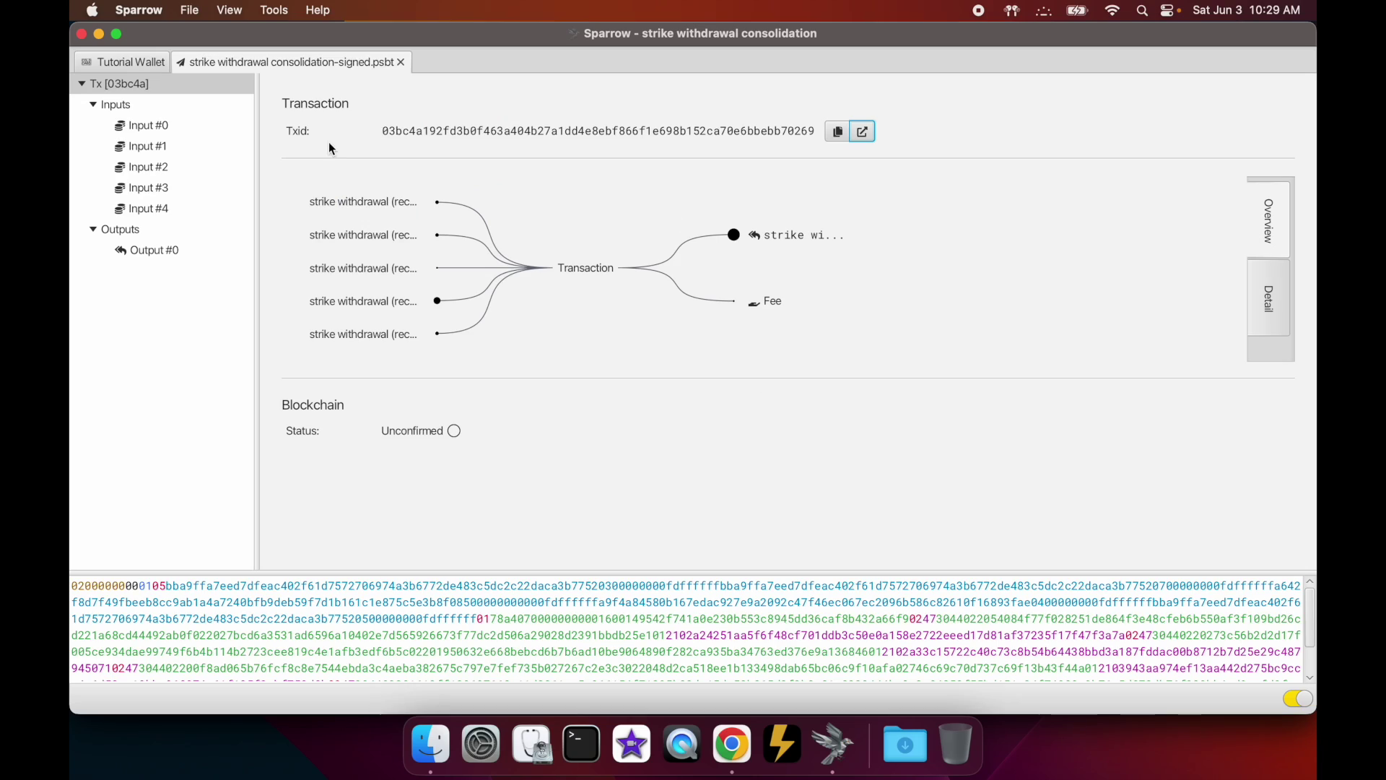
# - Show the Tutorial Wallet's UTXOs, highlighting the 860,665-sat balance and 500,856-sat mempool amount
pyautogui.click(139, 64)
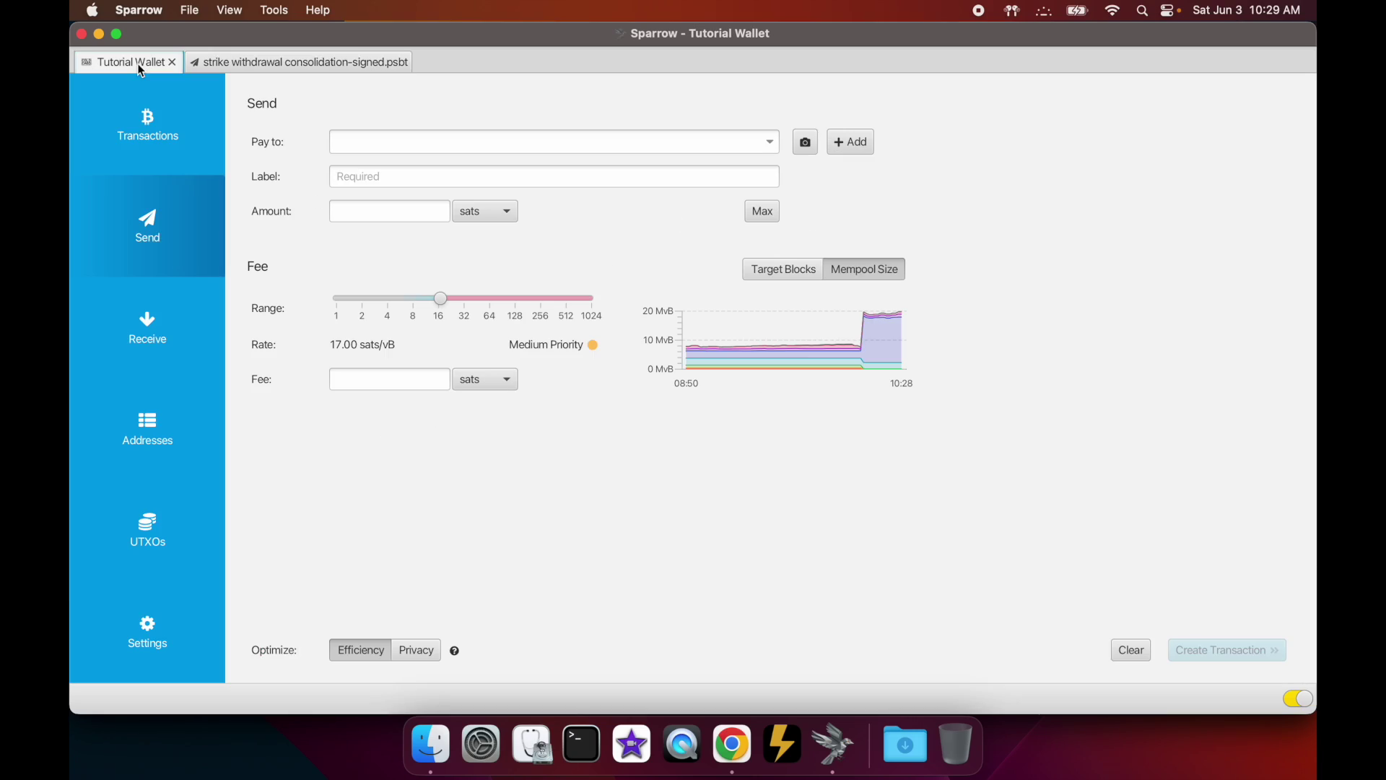
pyautogui.click(175, 543)
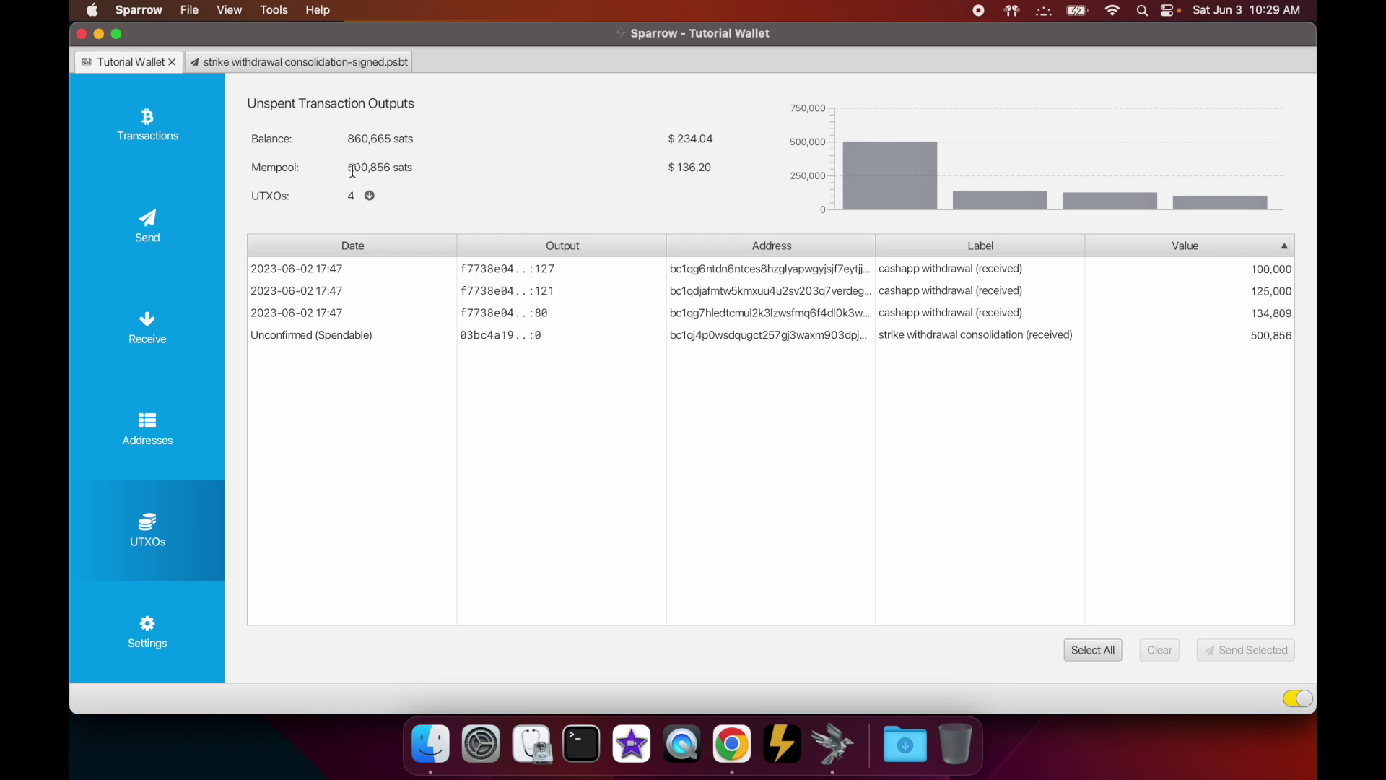
pyautogui.moveTo(347, 169); pyautogui.dragTo(429, 178)
pyautogui.click(383, 171)
pyautogui.moveTo(348, 168); pyautogui.dragTo(399, 170)
pyautogui.click(387, 169)
pyautogui.moveTo(349, 139); pyautogui.dragTo(424, 138)
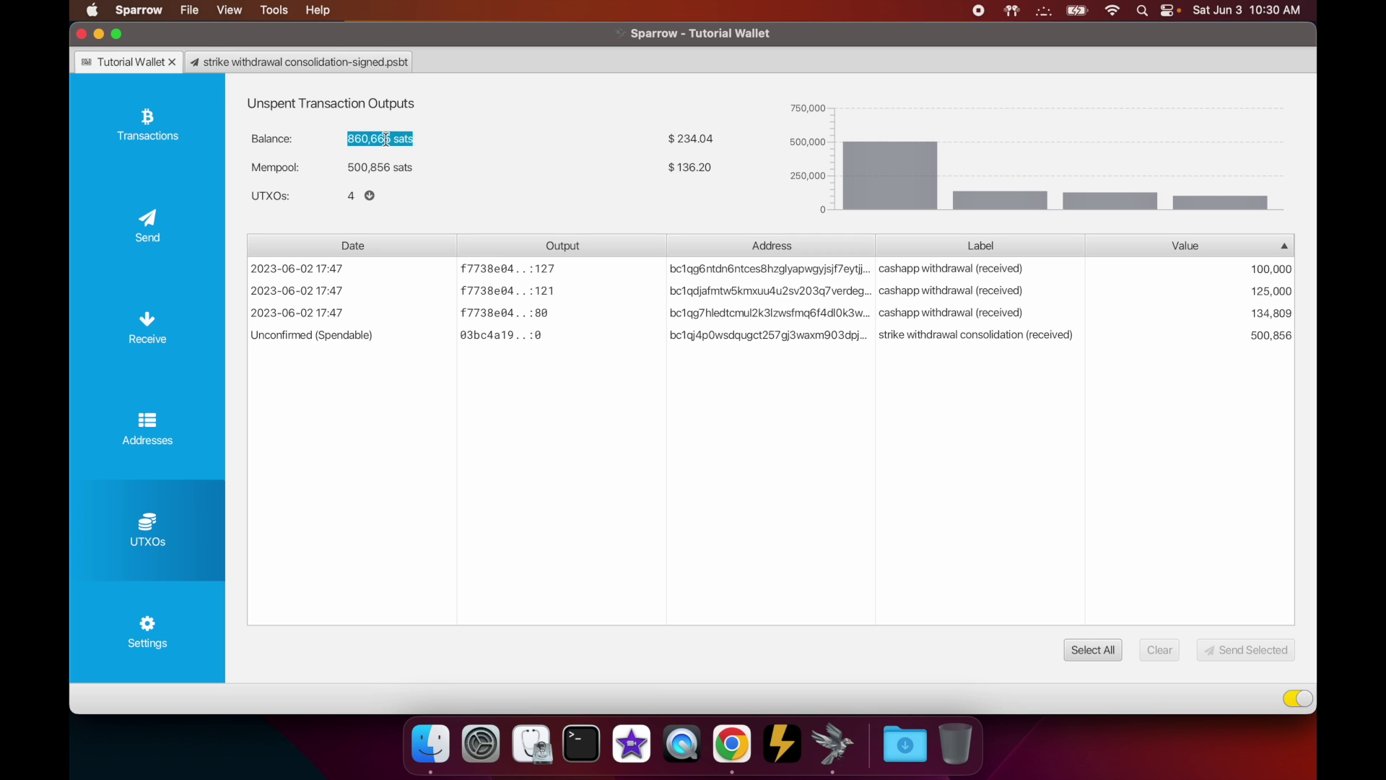
pyautogui.click(386, 139)
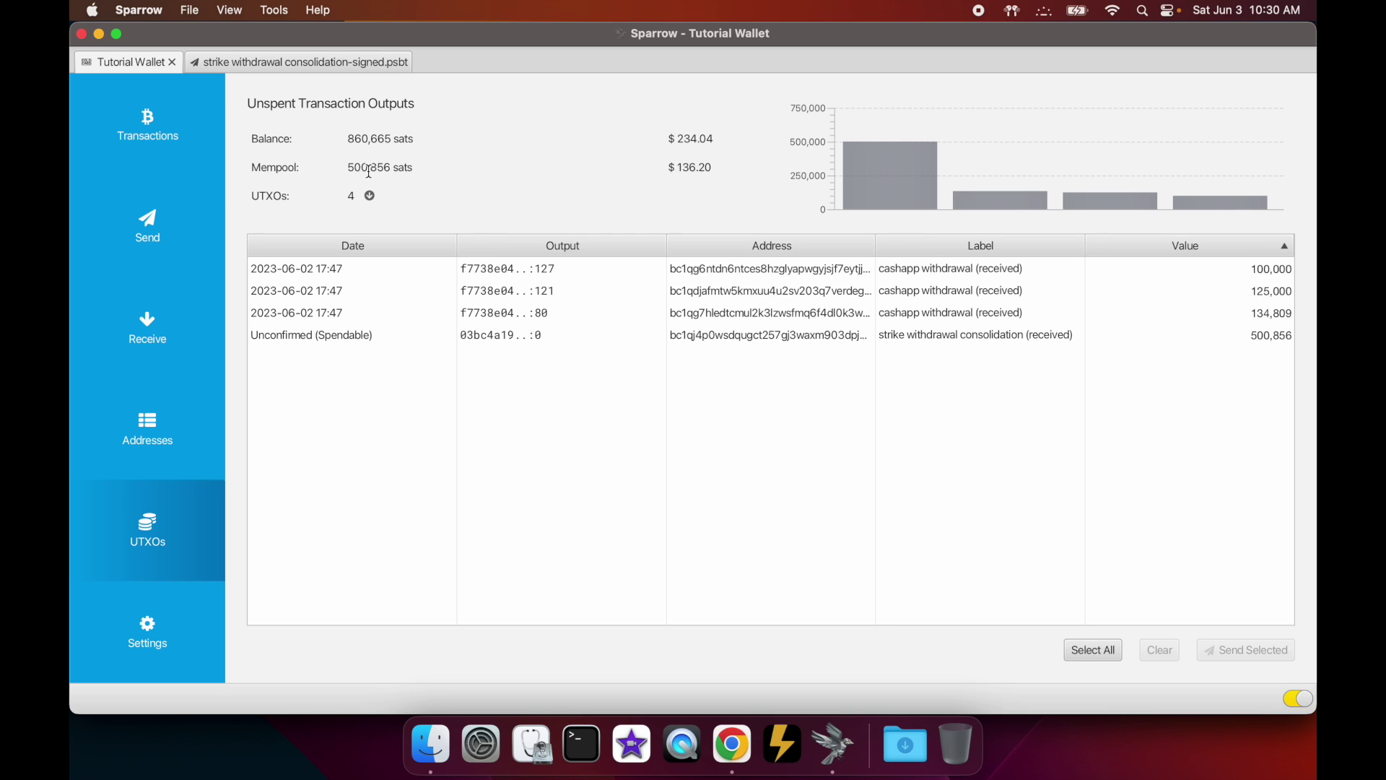
pyautogui.moveTo(347, 168); pyautogui.dragTo(425, 170)
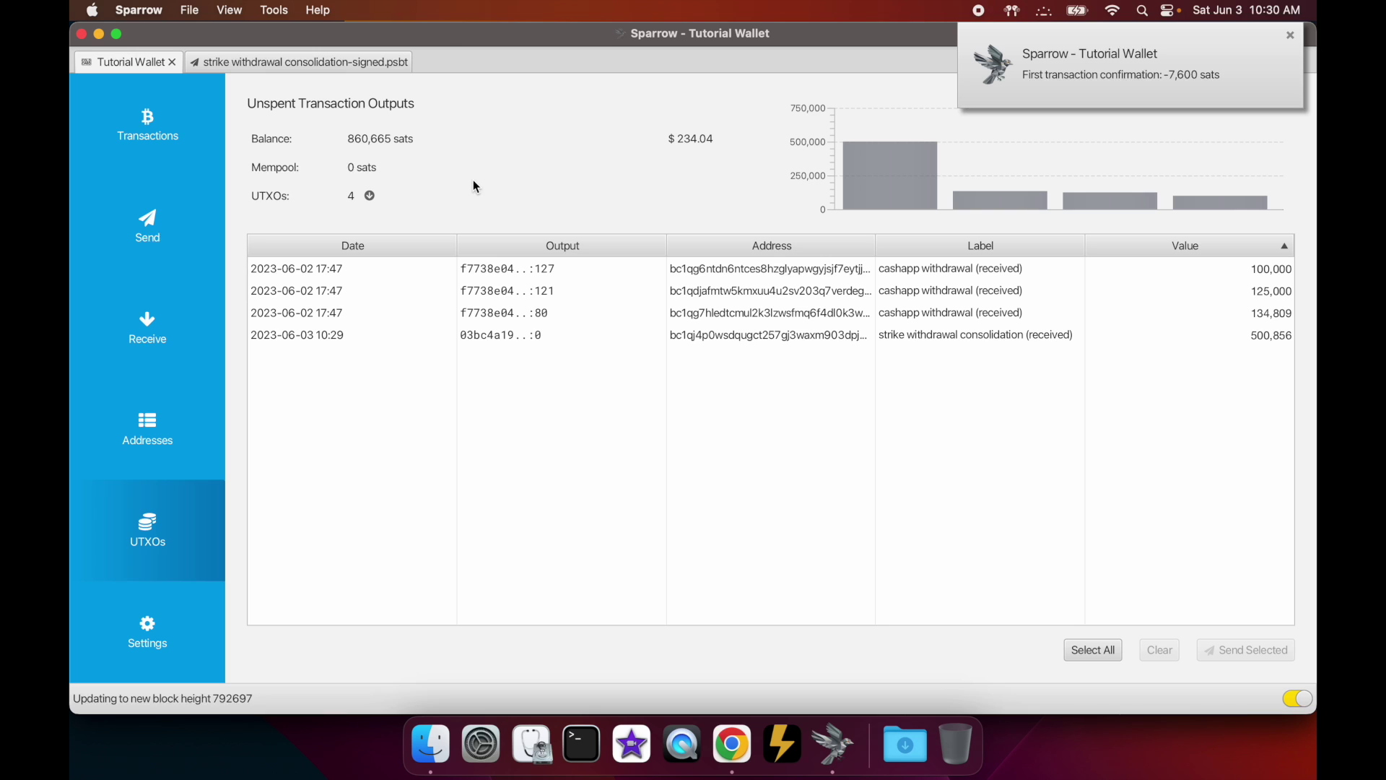
pyautogui.click(732, 742)
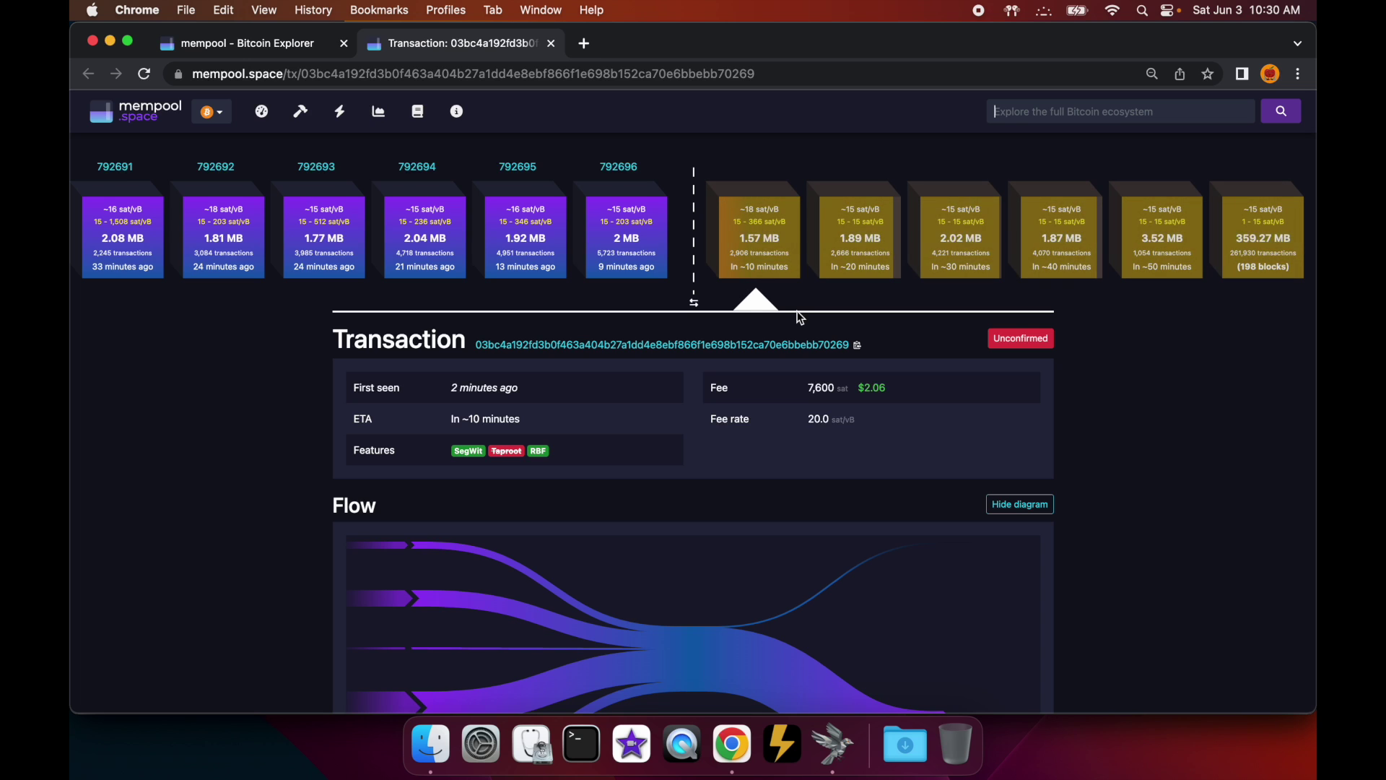
pyautogui.click(827, 755)
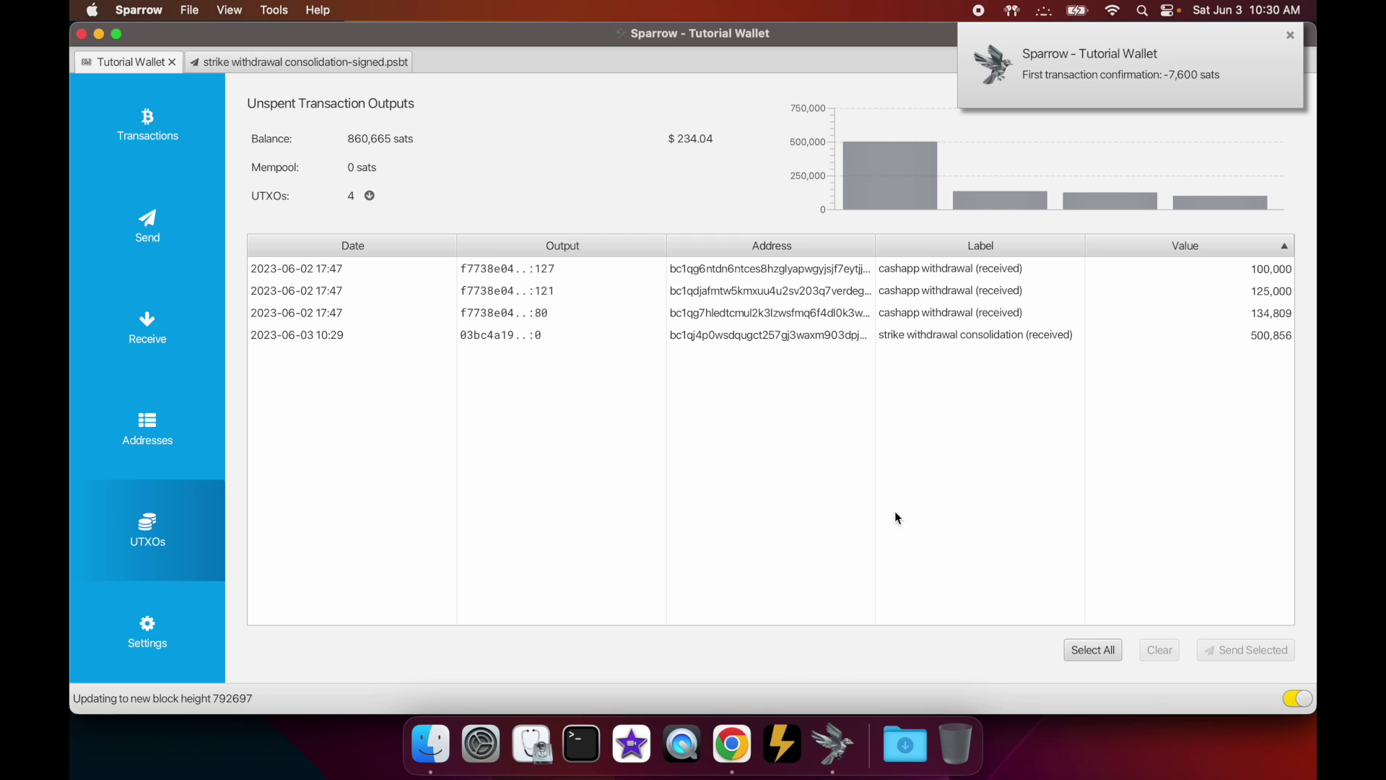
pyautogui.click(732, 747)
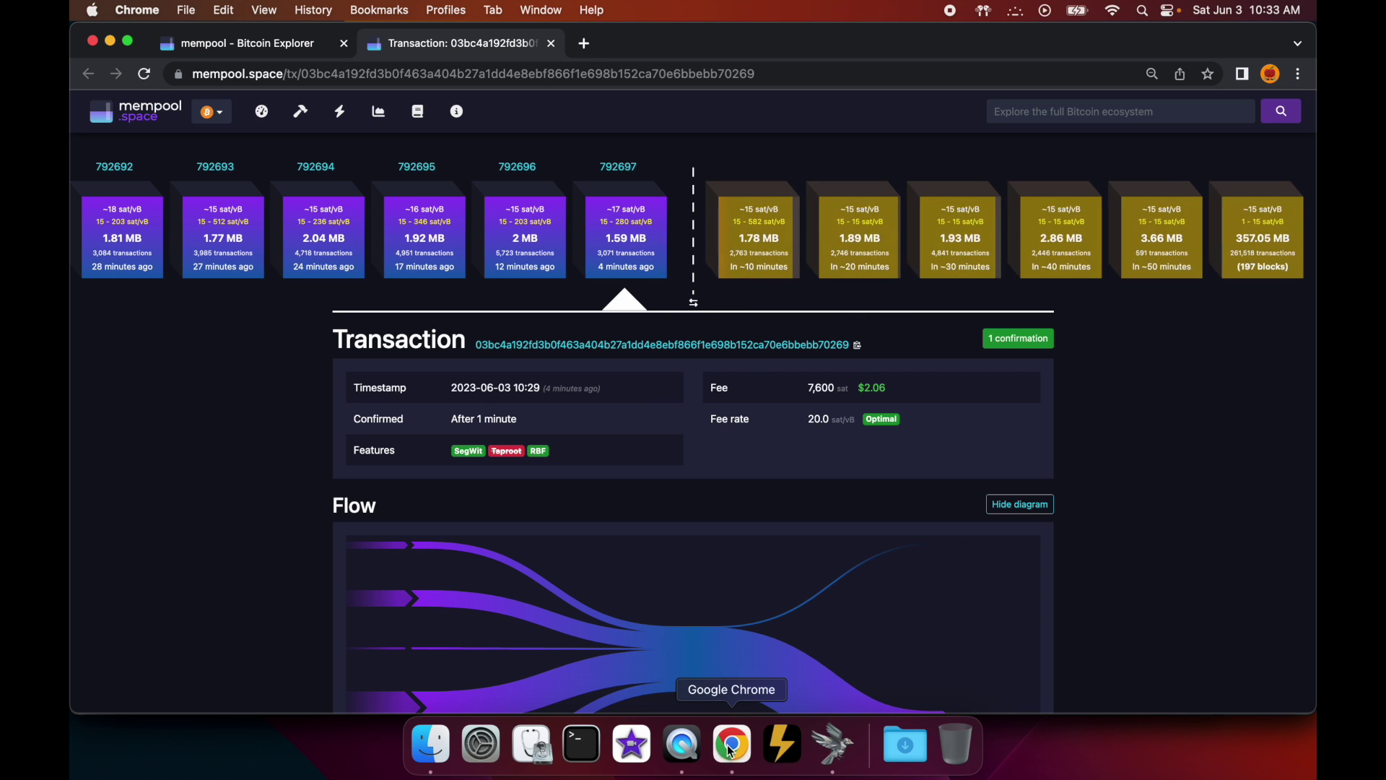
pyautogui.click(833, 744)
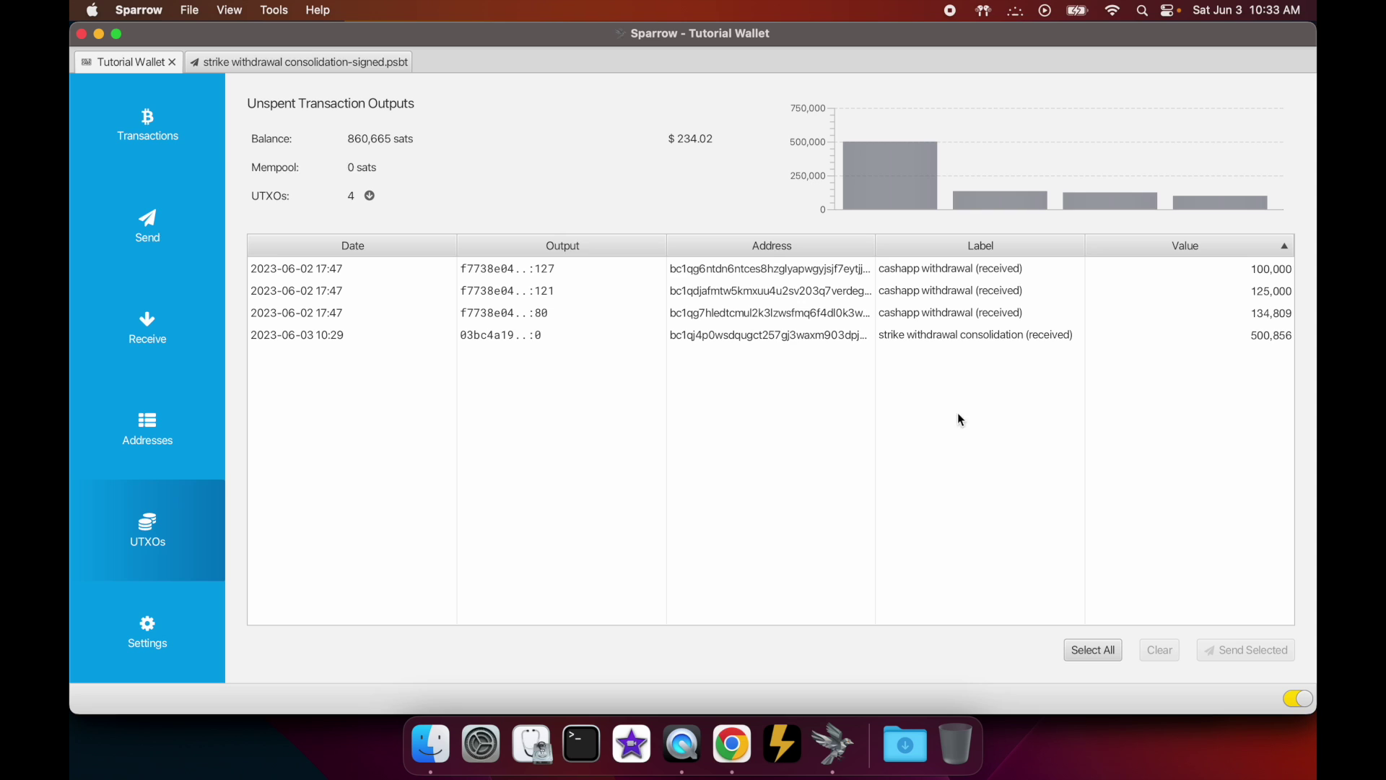
# - Inspect the -7,600 sat consolidation's inputs and output in the Tutorial Wallet's transaction history
pyautogui.click(181, 136)
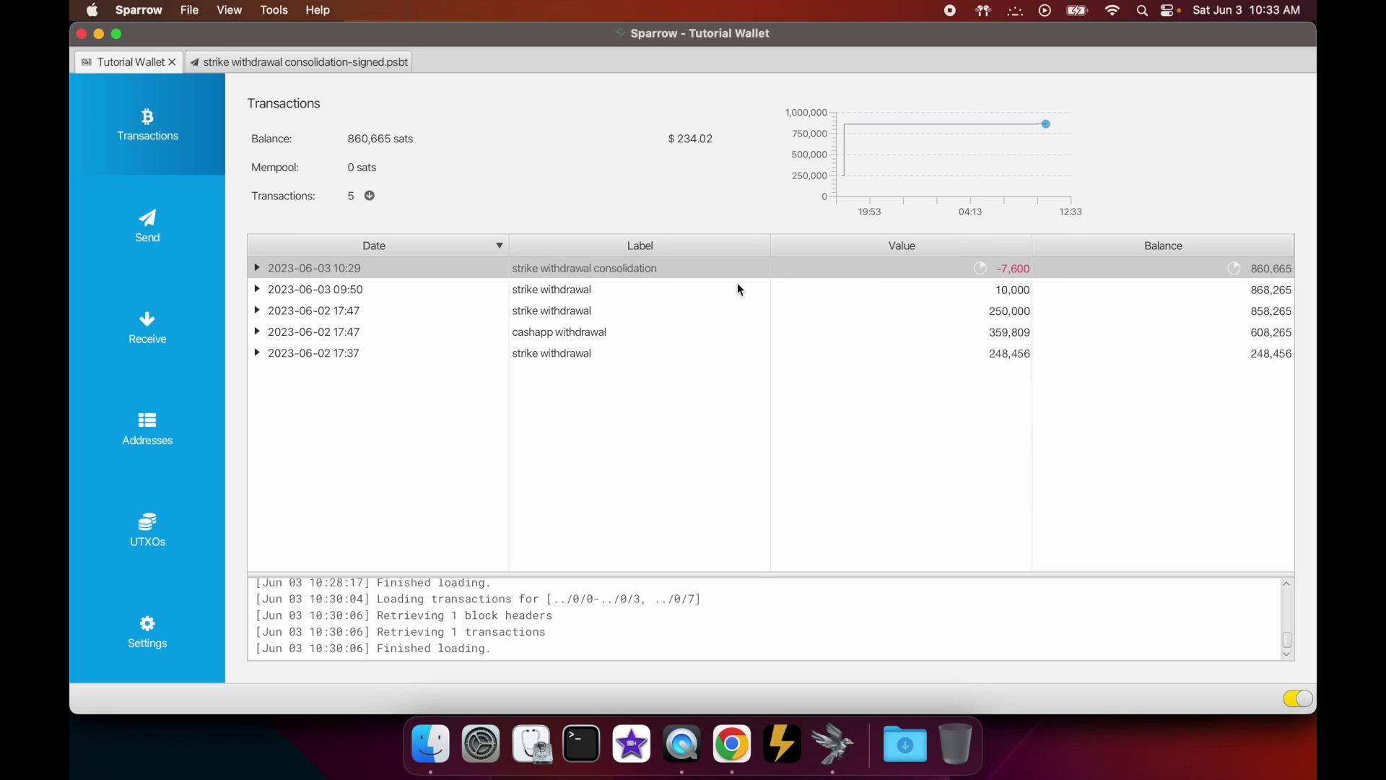
pyautogui.click(257, 268)
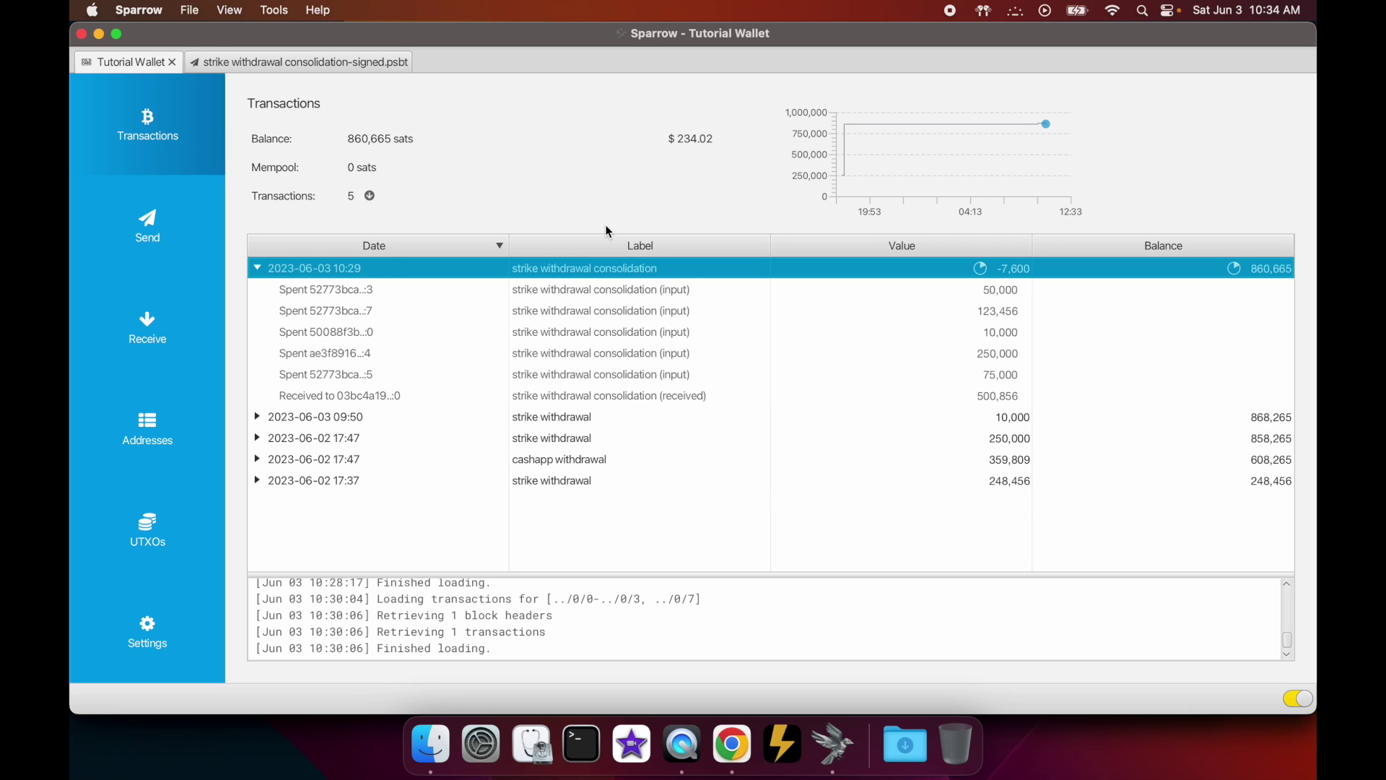
pyautogui.click(258, 268)
pyautogui.click(257, 269)
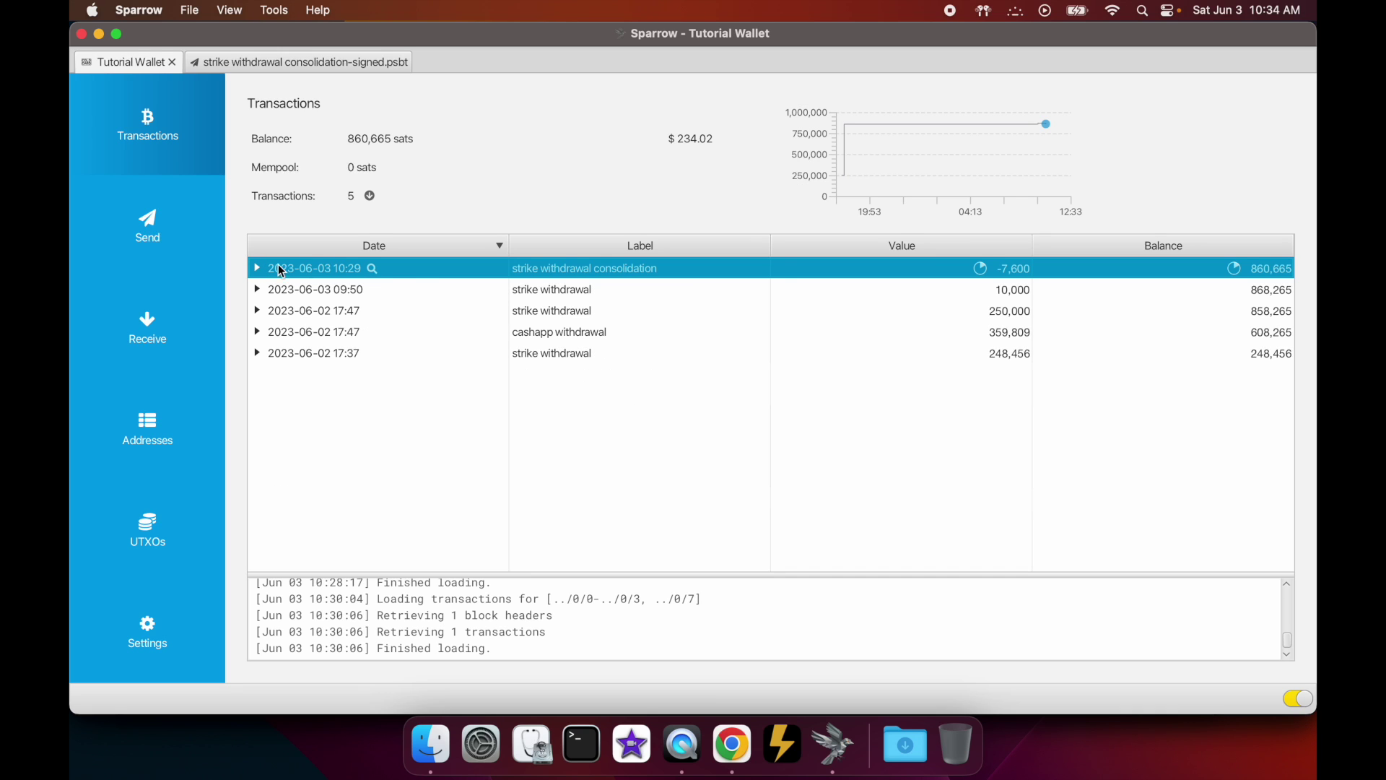
pyautogui.click(171, 525)
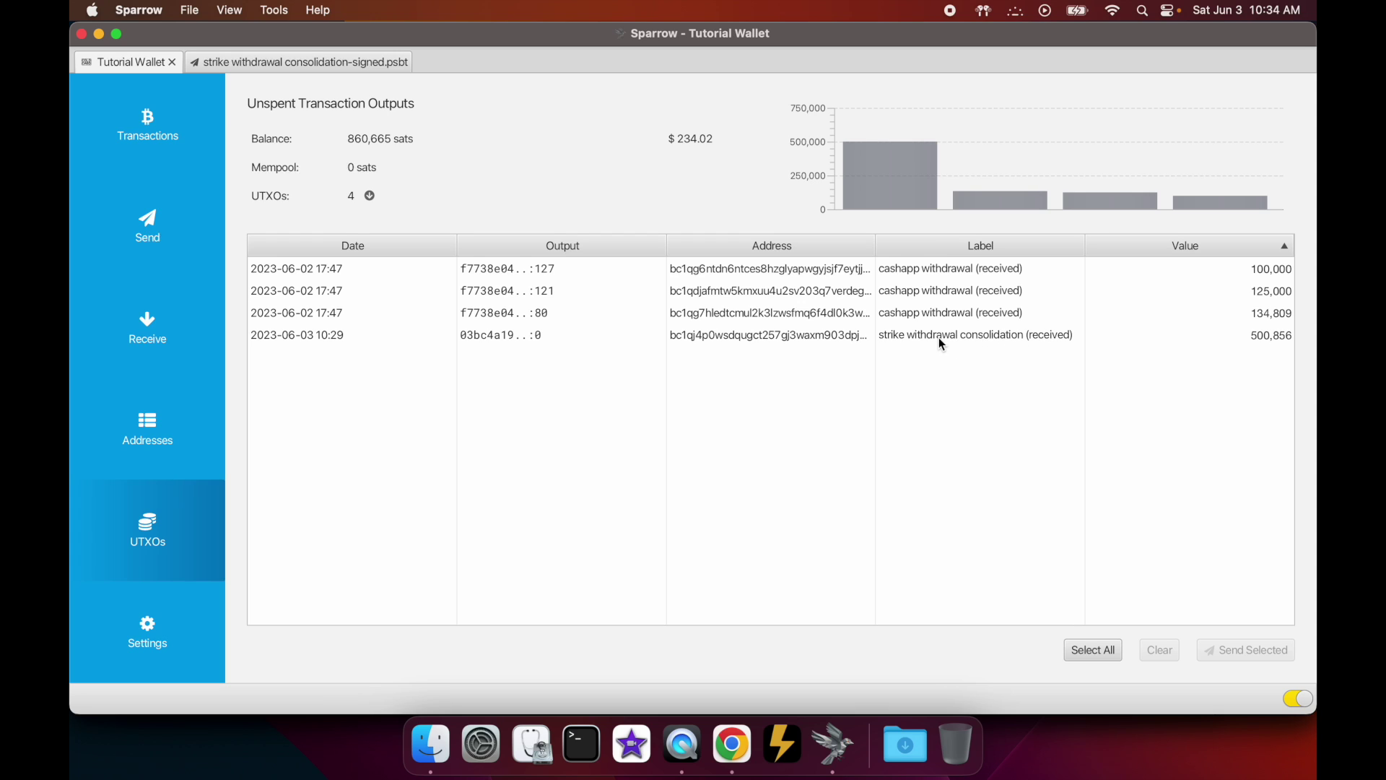
# - Select the 500,856-sat consolidation output in the UTXO table
pyautogui.click(1255, 340)
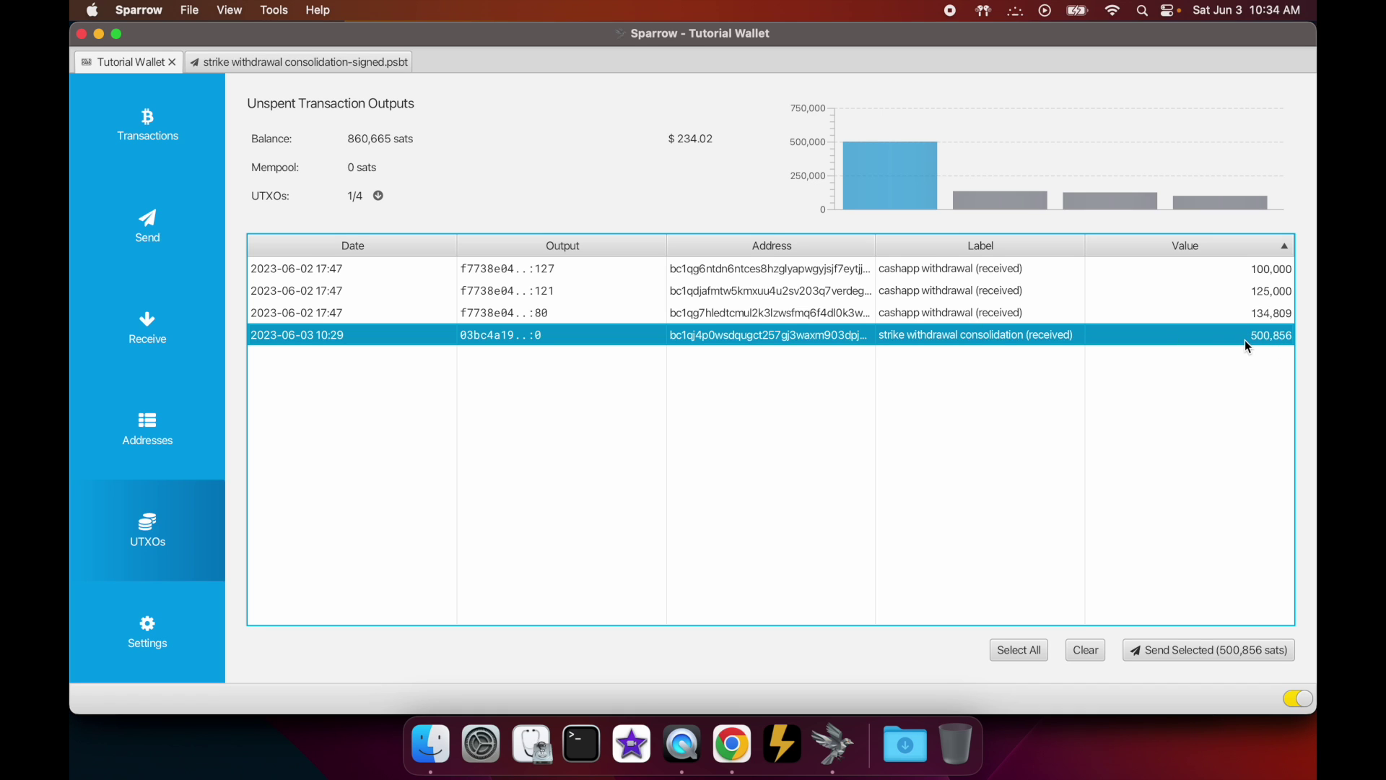
pyautogui.moveTo(1253, 342)
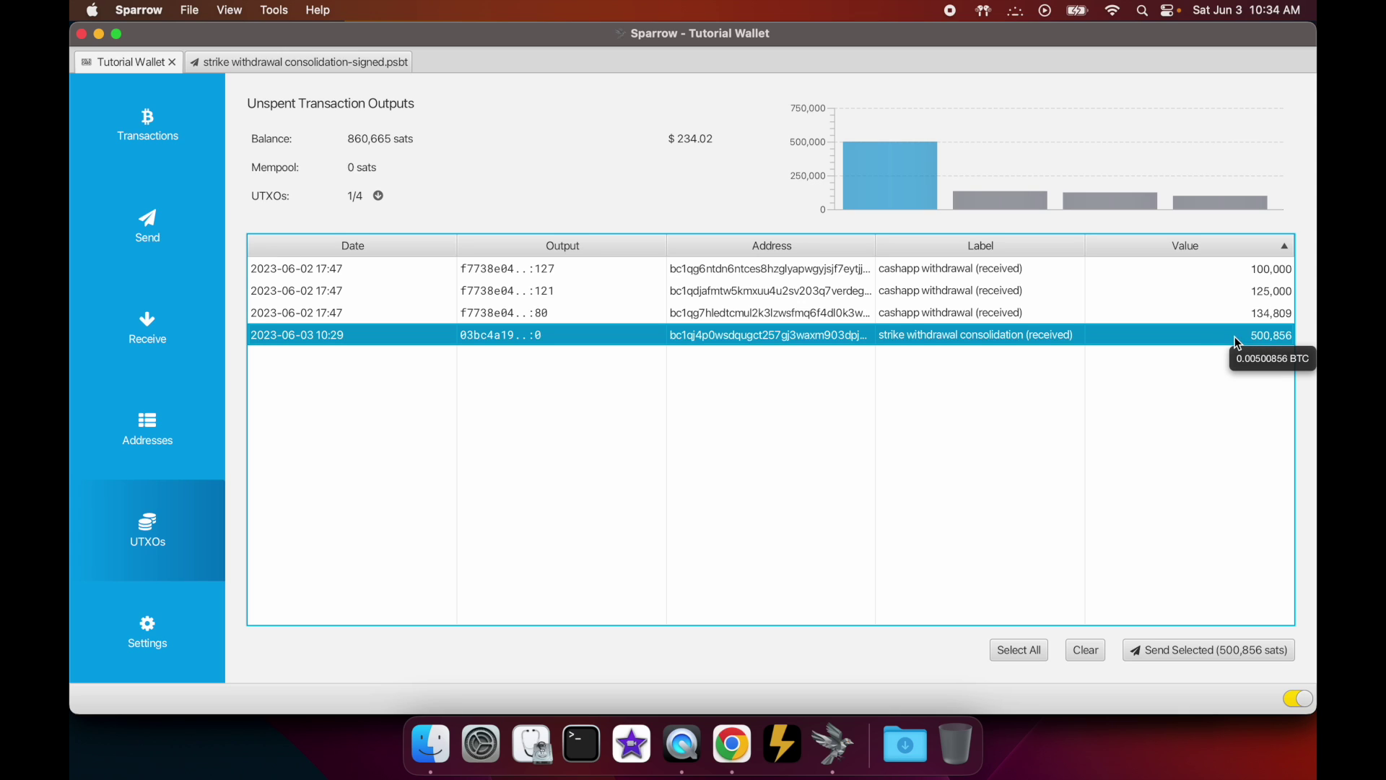